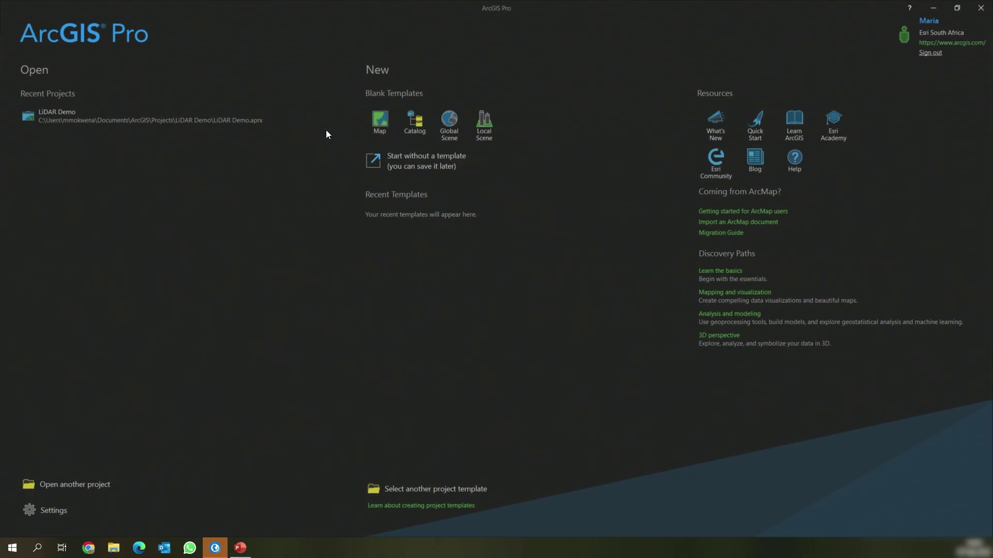
Open the LiDAR Demo project and search the geoprocessing tools for "create las dataset" to open the Create LAS Dataset tool.
left_click(158, 125)
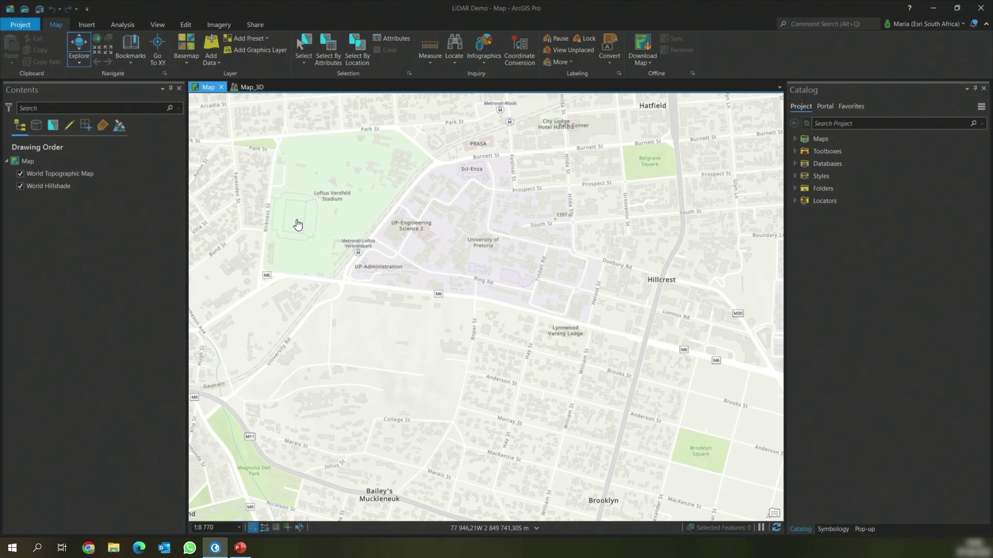
left_click(119, 25)
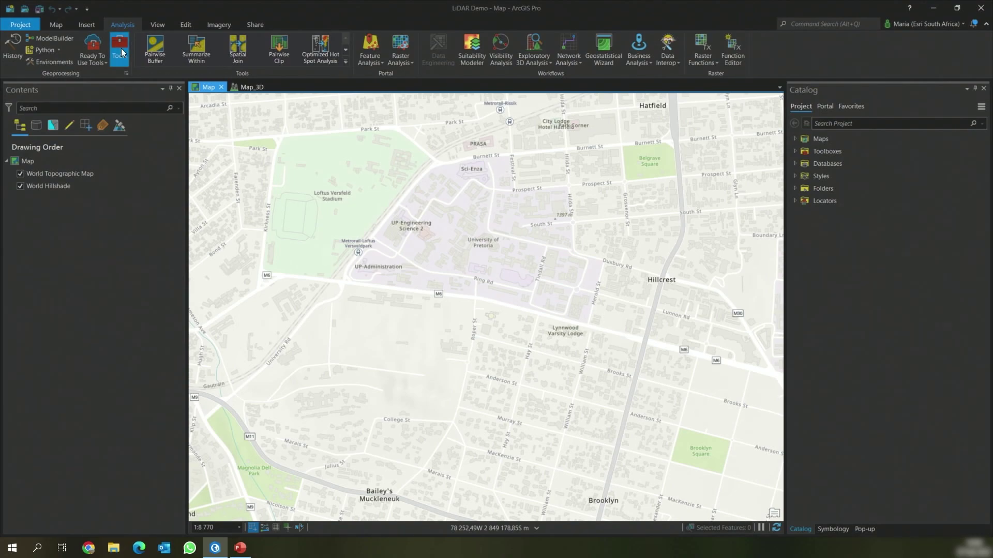
left_click(121, 51)
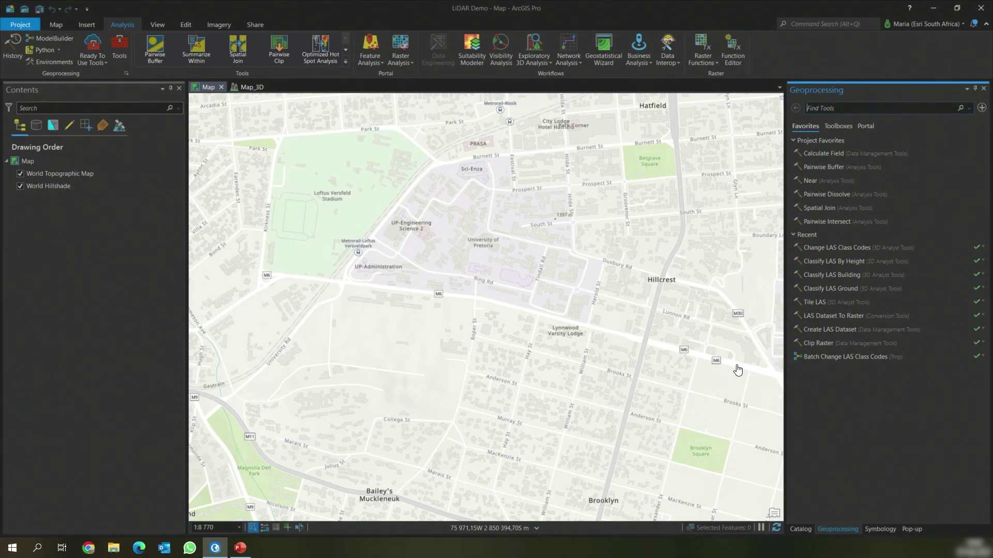
left_click(844, 109)
type("create")
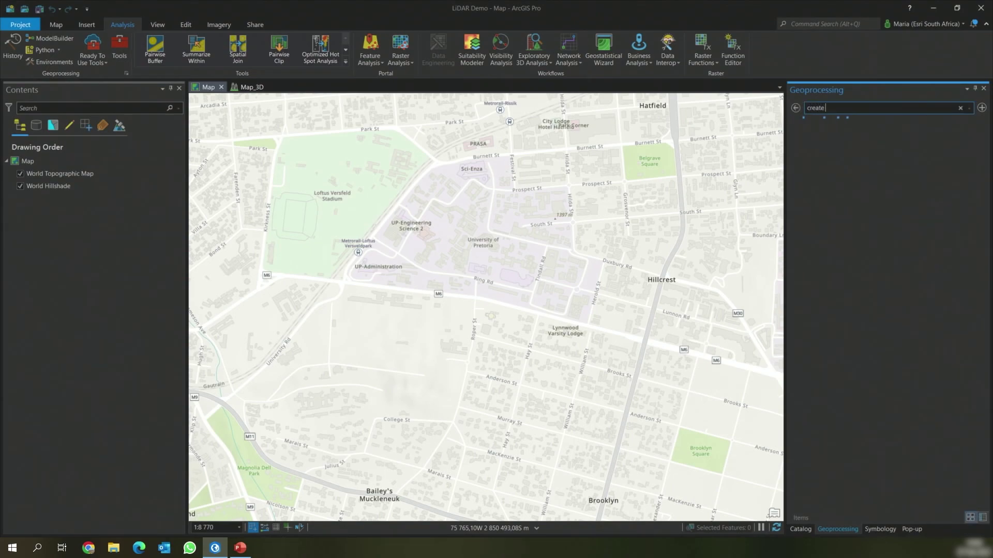
type(" las")
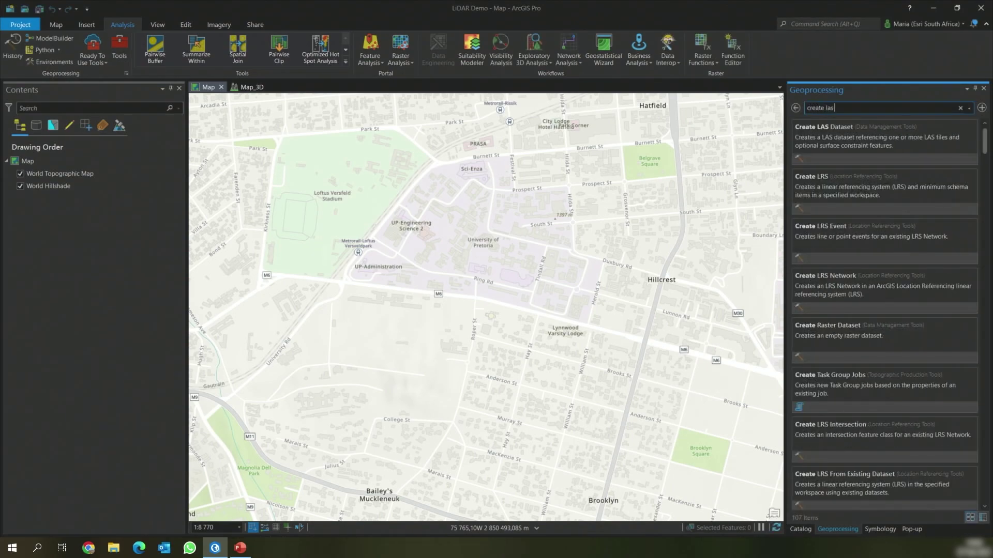
type(" dataset")
left_click(816, 127)
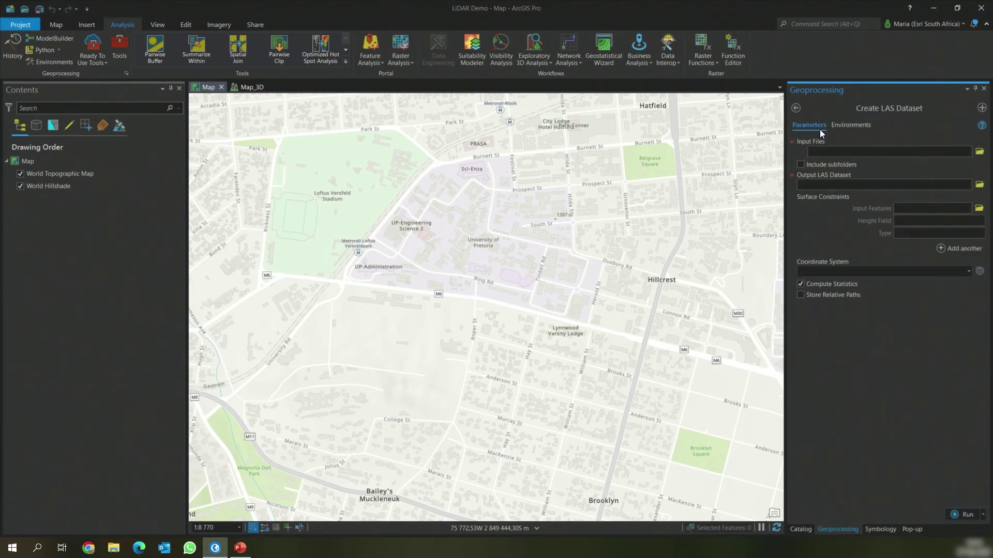
Add all four 2528cc .las files from the inner LiDAR Demo folder as input files for the LAS dataset.
left_click(979, 154)
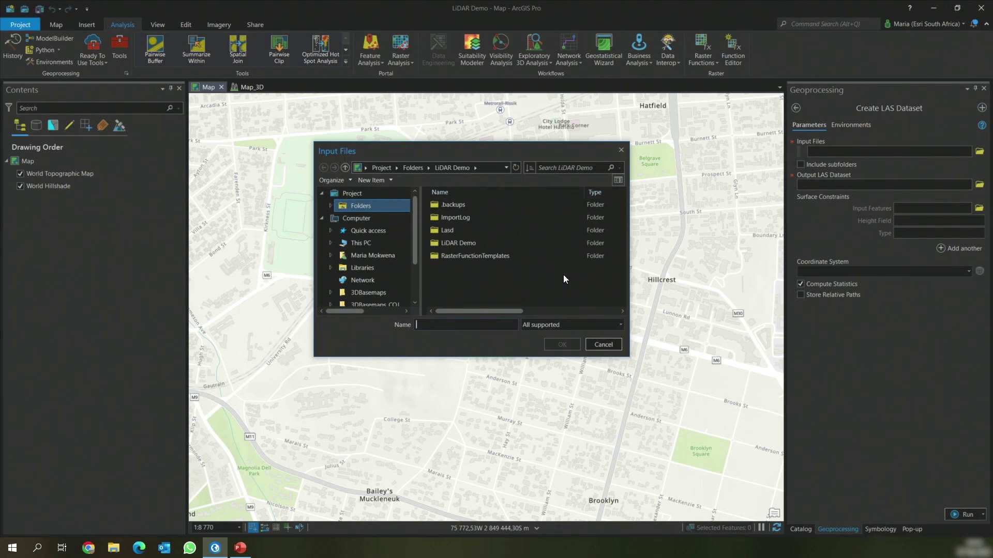
left_click(511, 233)
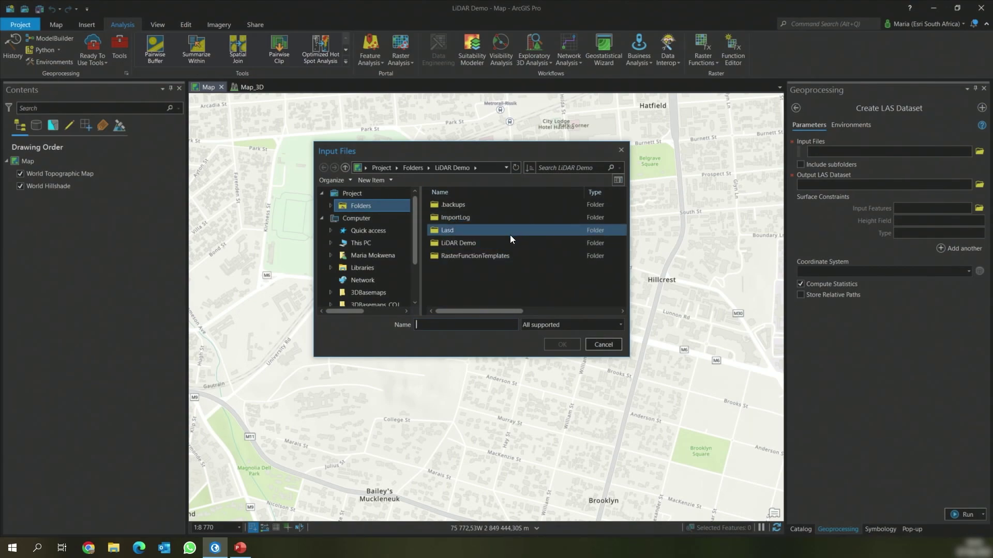
left_click(505, 242)
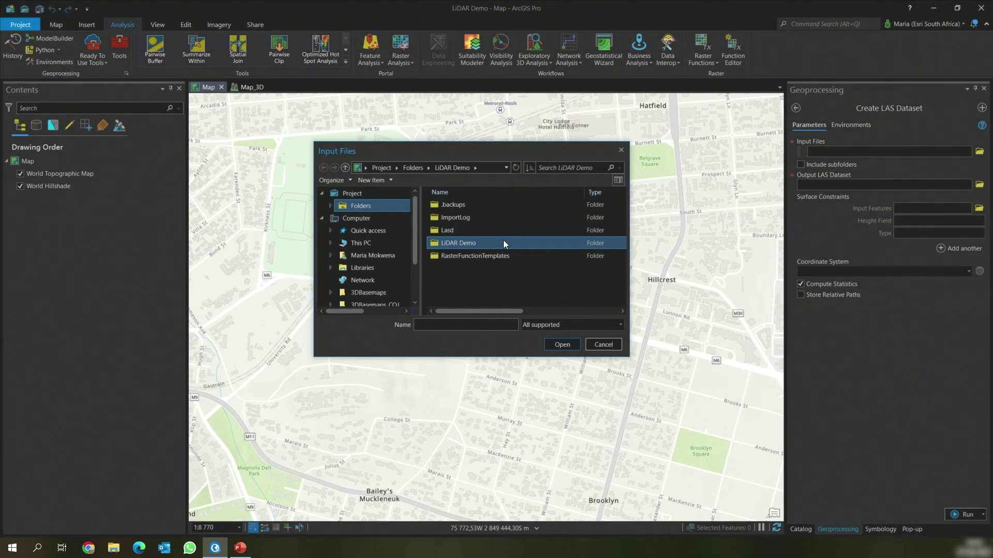
double_click(504, 243)
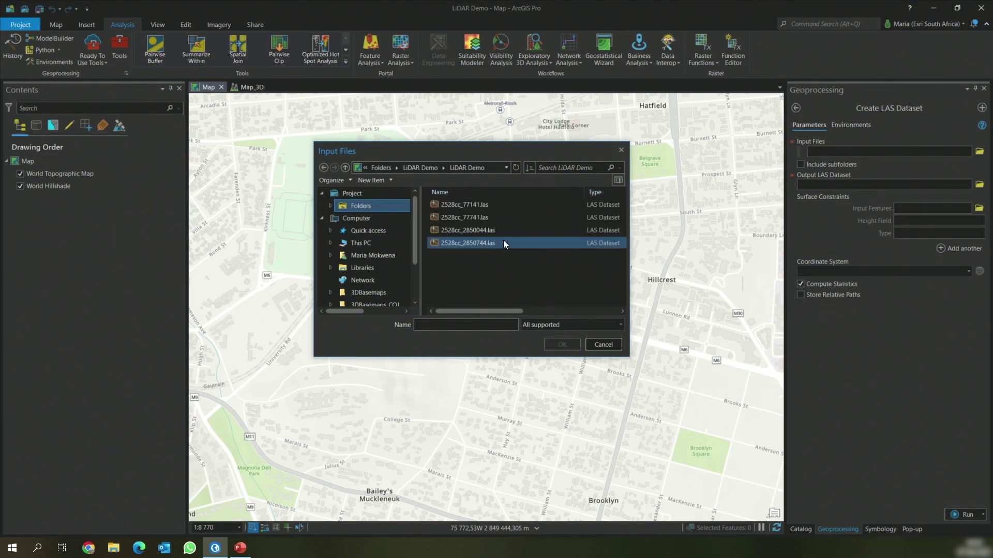
left_click(504, 240)
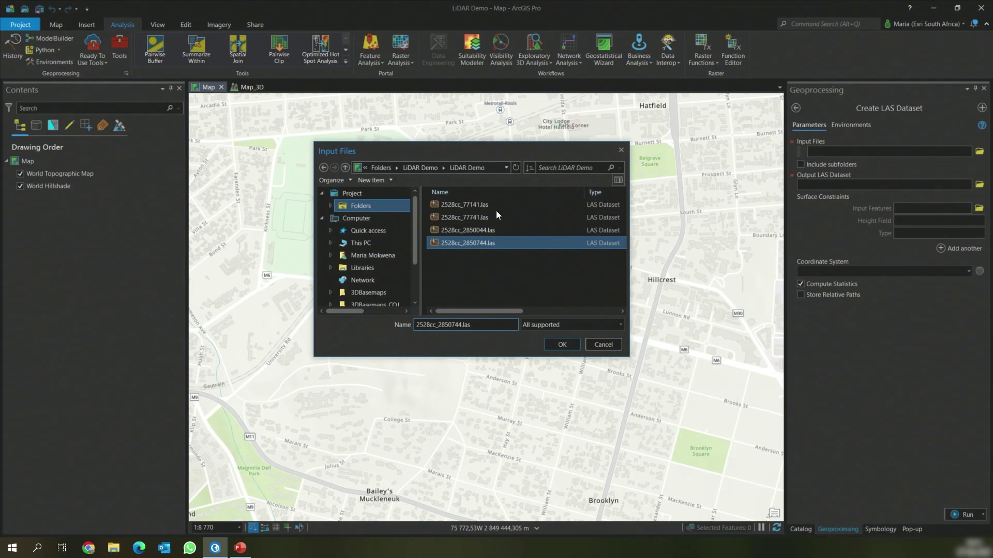
left_click_drag(496, 210, 488, 247)
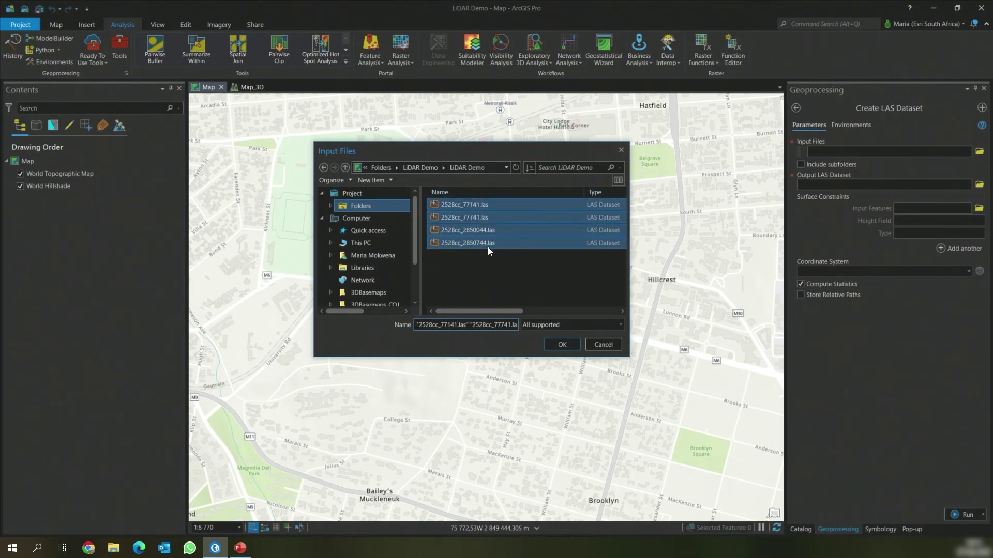
left_click(559, 345)
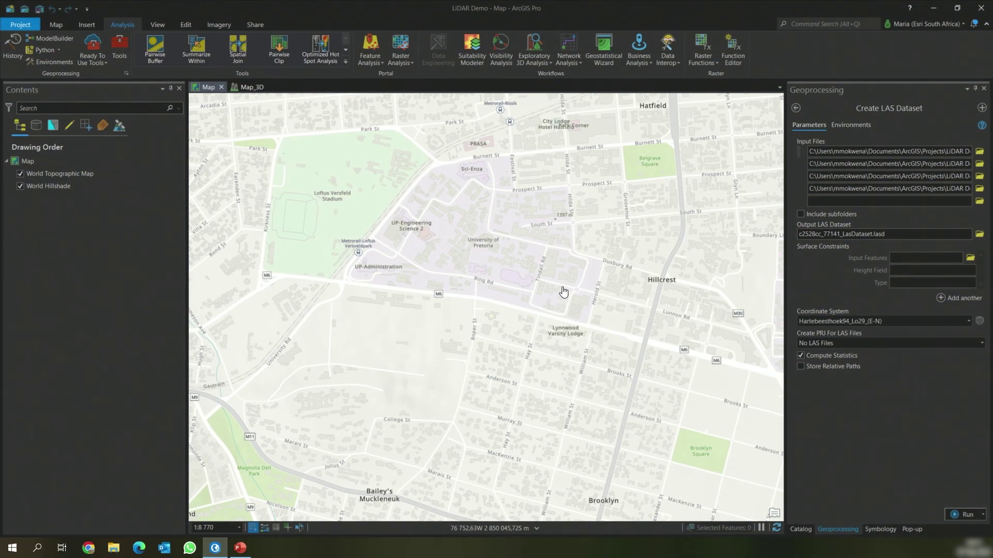
Name the output LAS dataset LiDAR_Demo.lasd and run the Create LAS Dataset tool.
left_click(879, 233)
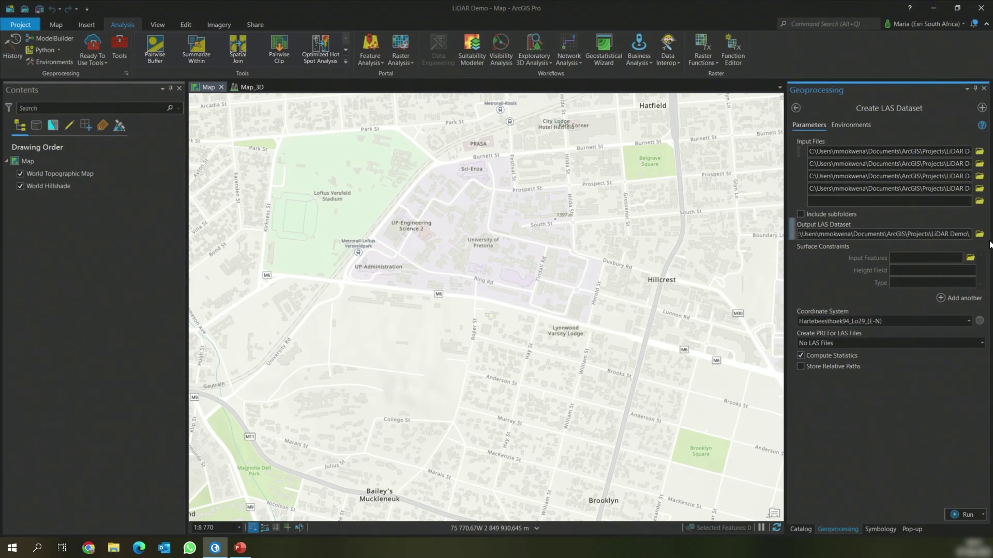
left_click(933, 432)
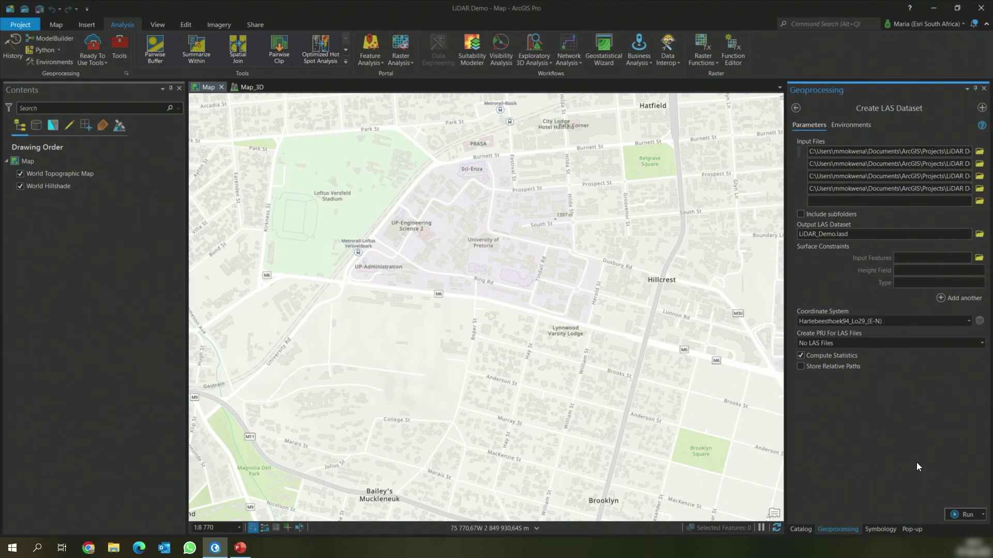
left_click(970, 515)
mouse_move(957, 516)
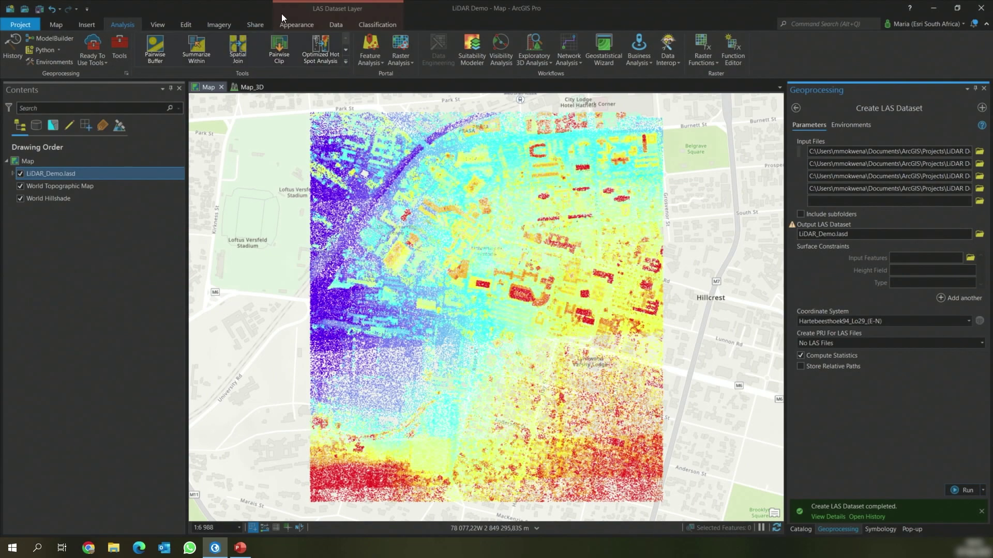
Symbolize the LiDAR_Demo.lasd layer's points by class.
left_click(294, 26)
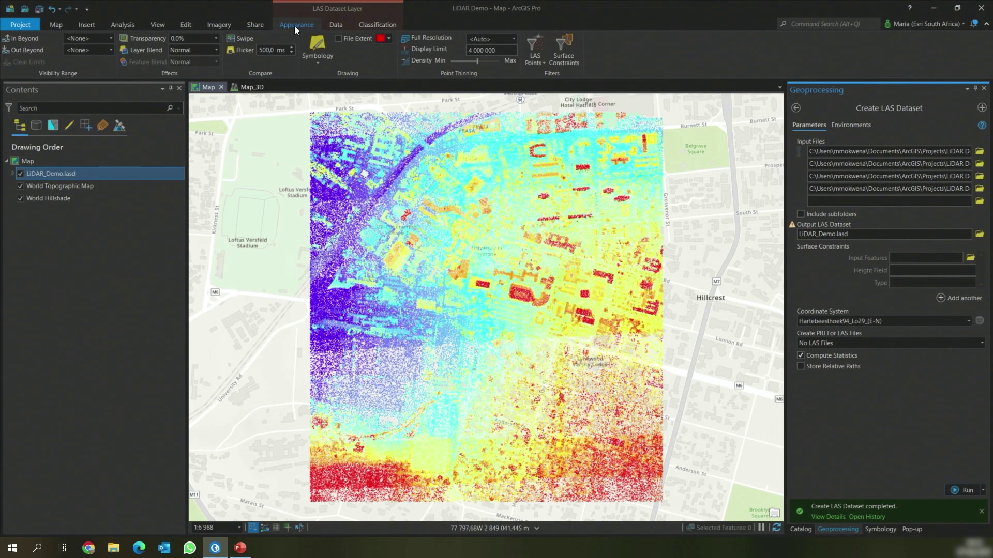
left_click(316, 66)
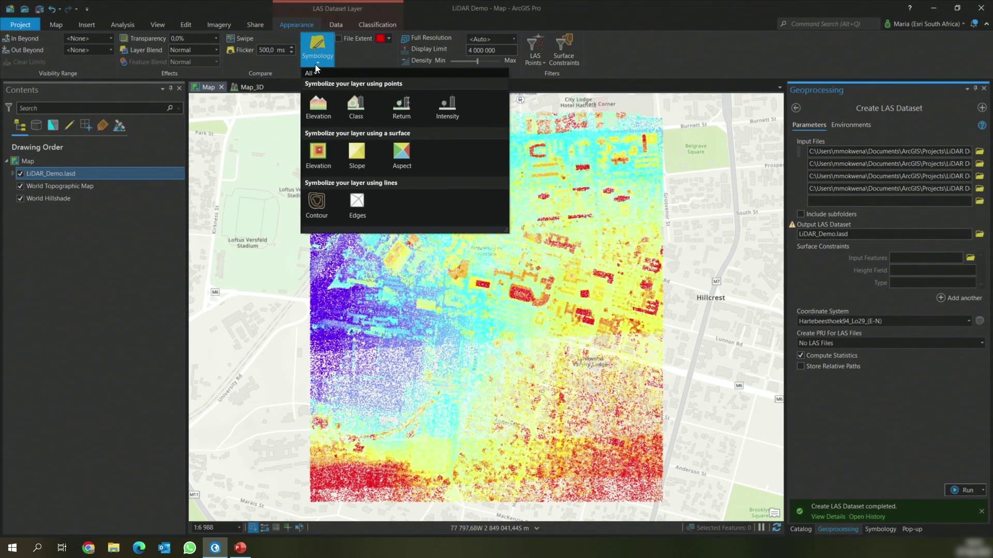
left_click(357, 115)
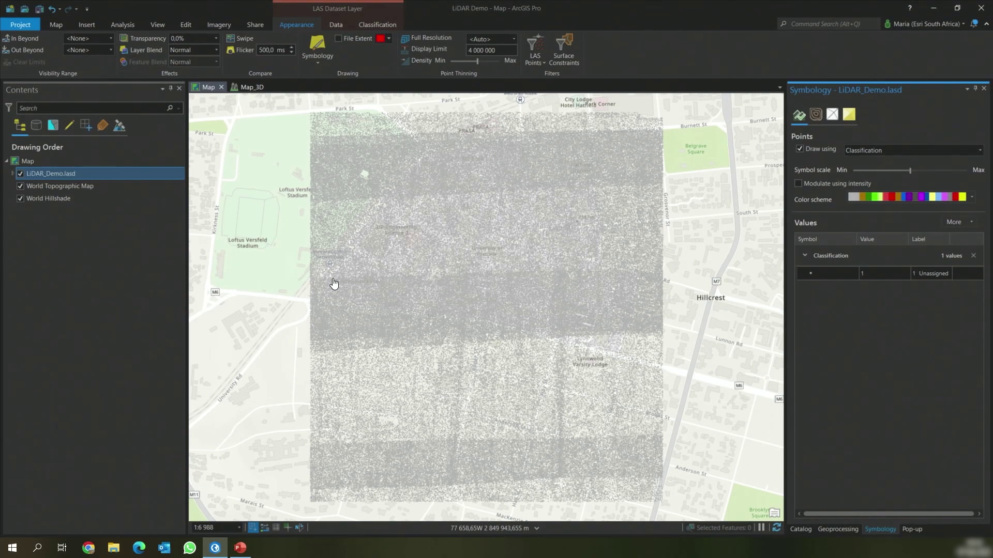
Run the automated ground classification on LiDAR_Demo.lasd with the Standard Classification detection method.
left_click(379, 26)
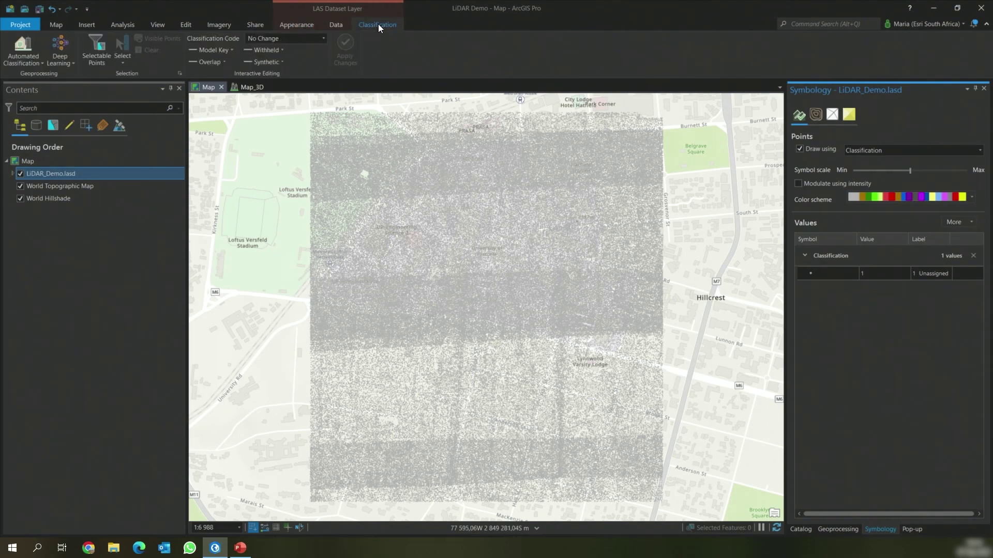
left_click(24, 60)
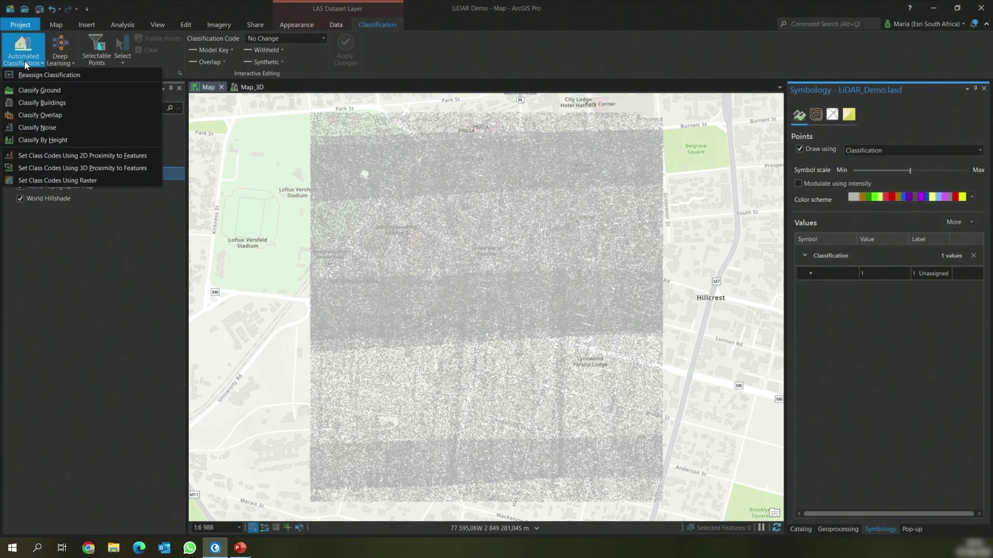
left_click(39, 89)
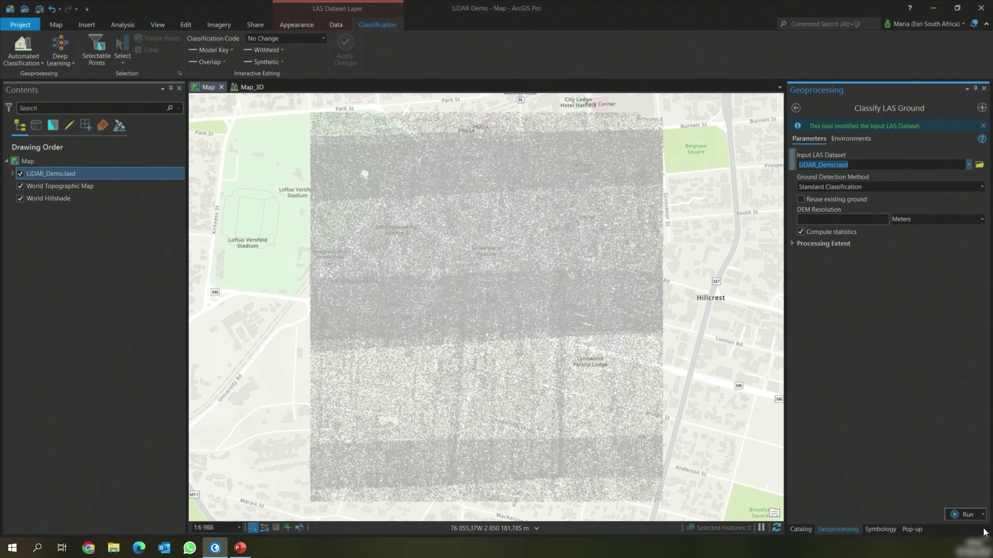
left_click(967, 515)
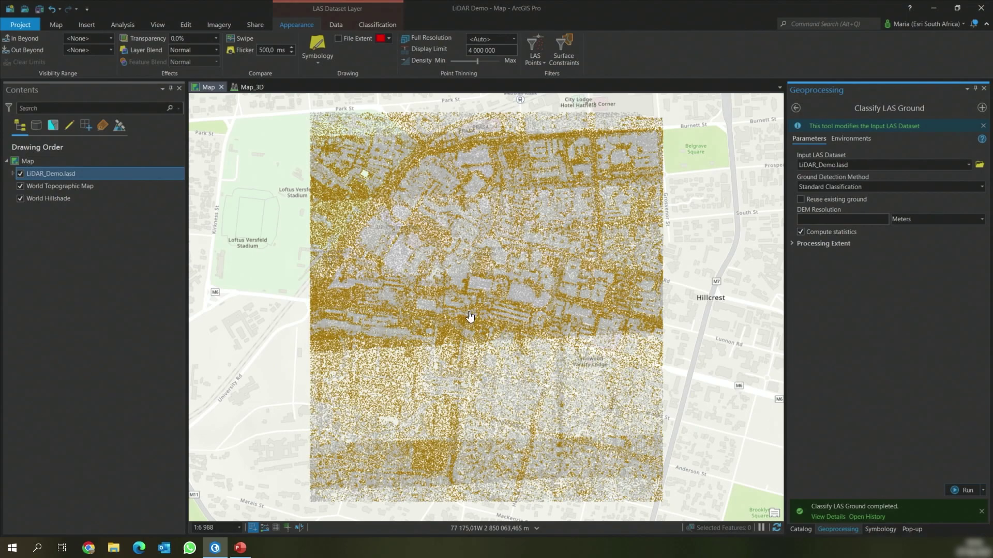
Run the automated building classification on LiDAR_Demo.lasd with a 2 m minimum rooftop height, 6 square metre minimum area and the Standard method.
scroll(470, 317, "up", 4)
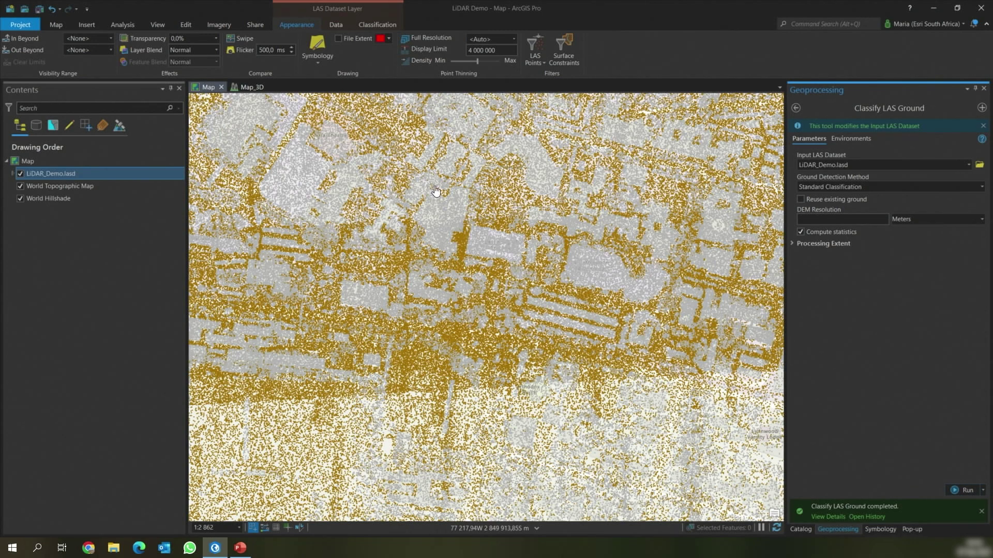
left_click(371, 25)
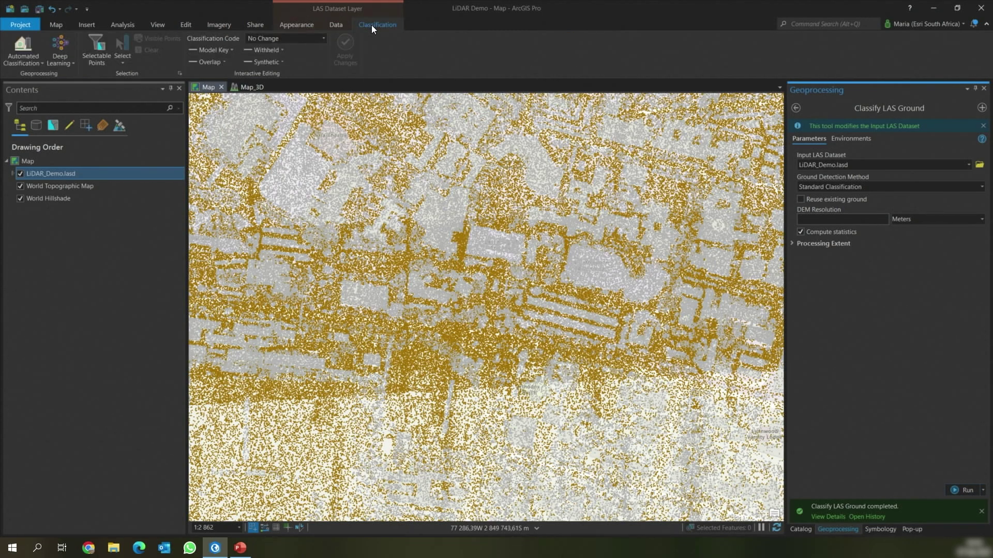
left_click(26, 57)
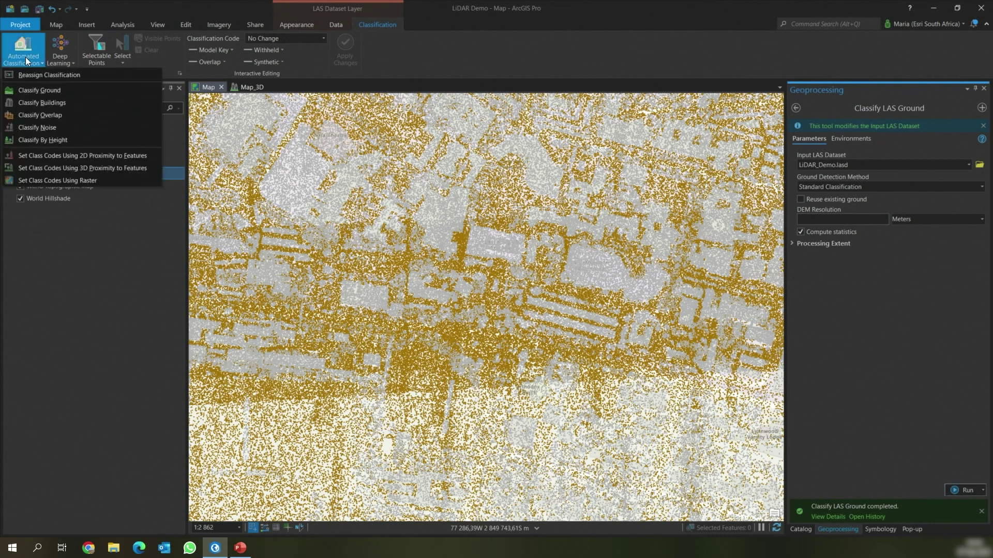
left_click(35, 104)
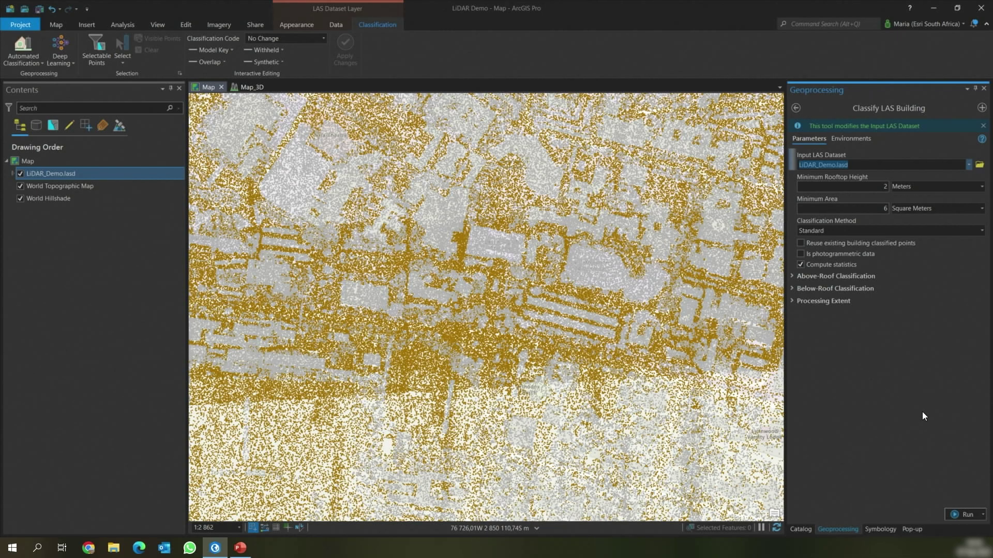
left_click(963, 516)
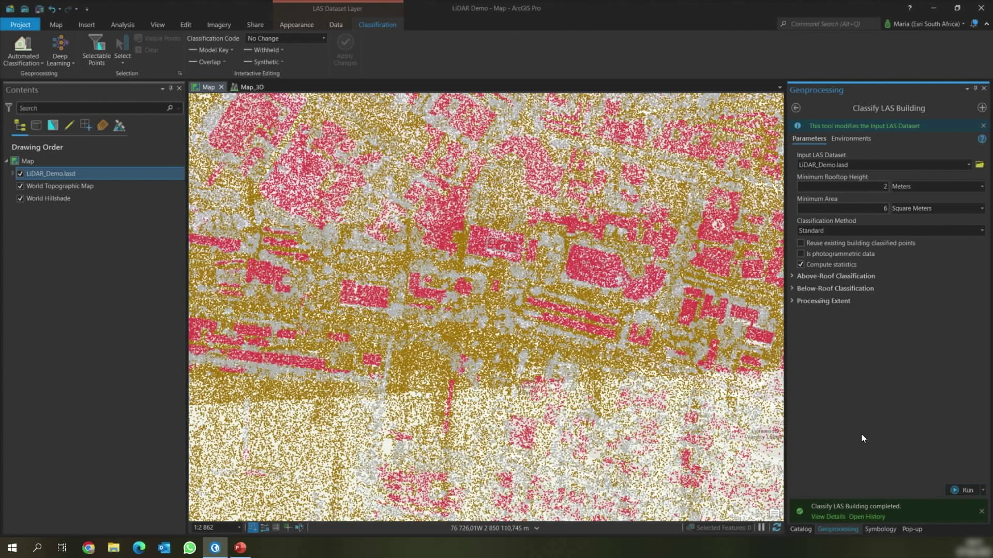
Classify LiDAR_Demo.lasd by height, assigning class codes 3, 4 and 5 to heights of 5, 25 and 50.
scroll(606, 353, "up", 3)
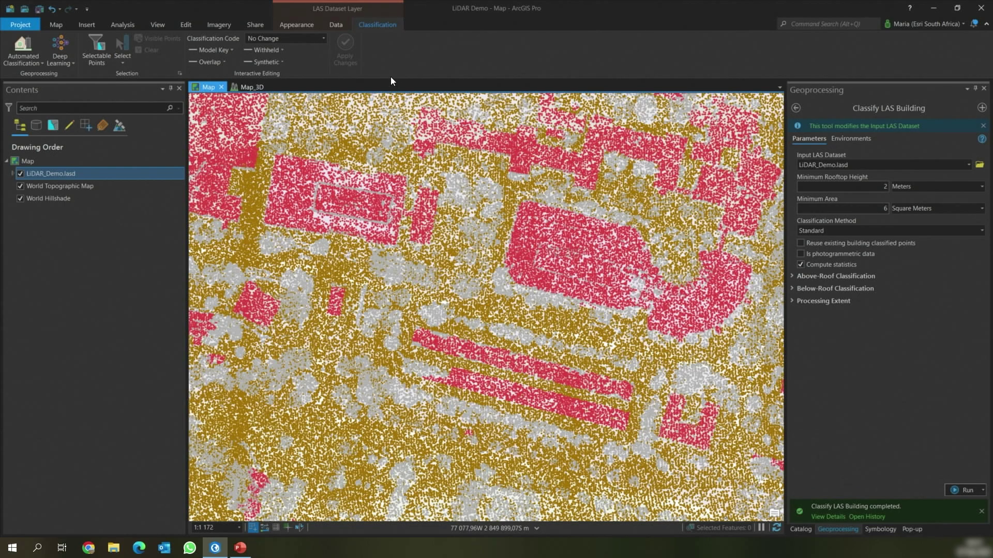
left_click(23, 60)
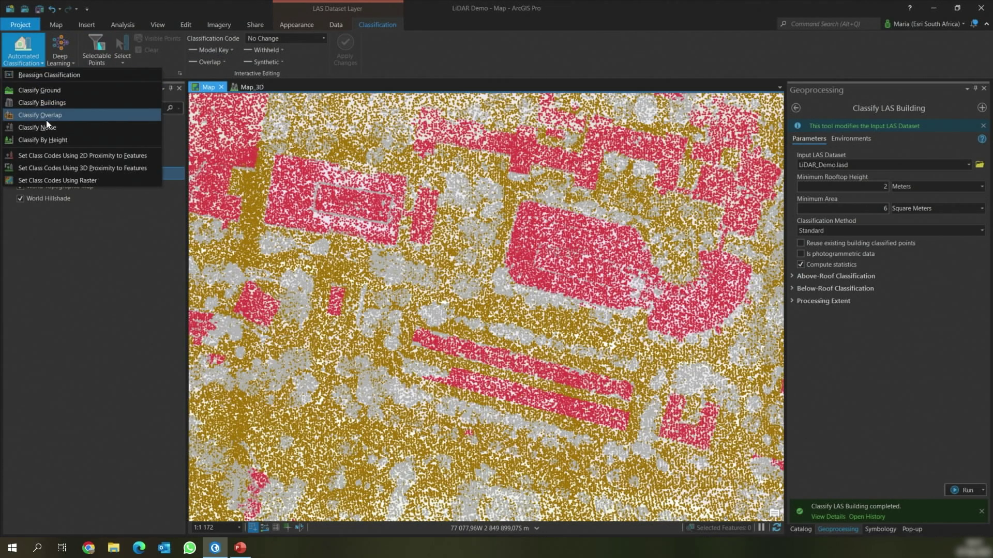
left_click(54, 140)
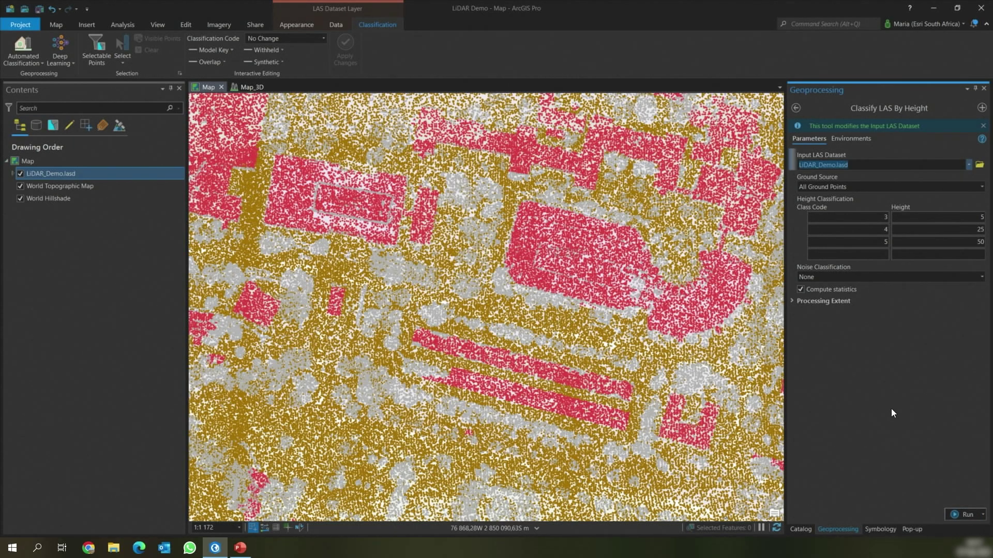
left_click(967, 516)
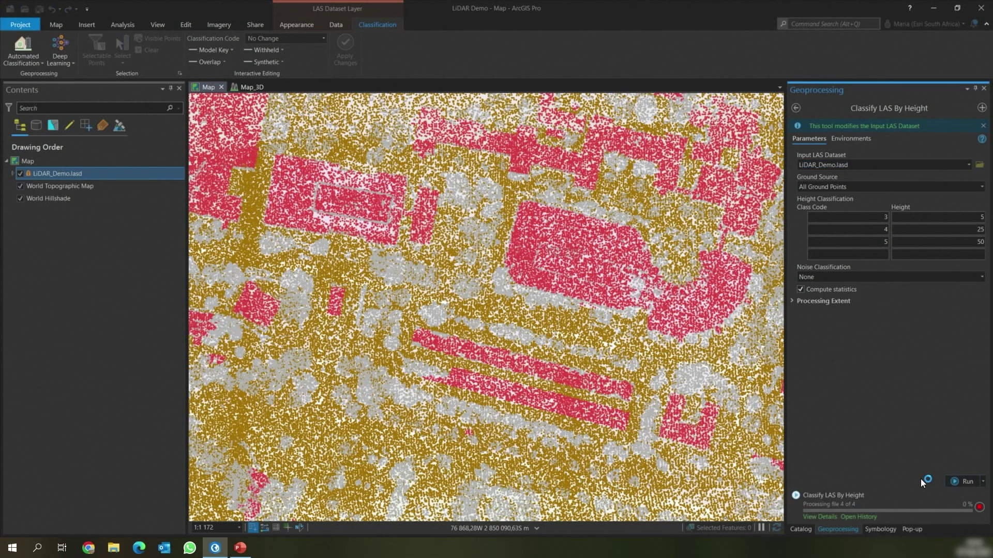
Update the classification values in the LiDAR_Demo.lasd symbology and return to the geoprocessing tools.
left_click(880, 529)
left_click(958, 222)
left_click(942, 236)
left_click(838, 528)
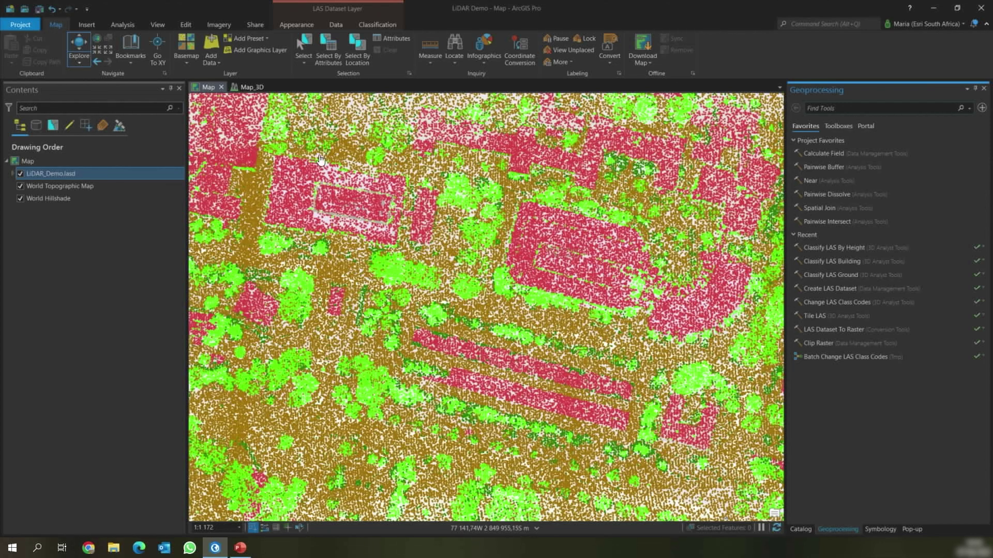
Filter the LiDAR_Demo.lasd points to display only the 2 Ground classification code.
left_click(287, 24)
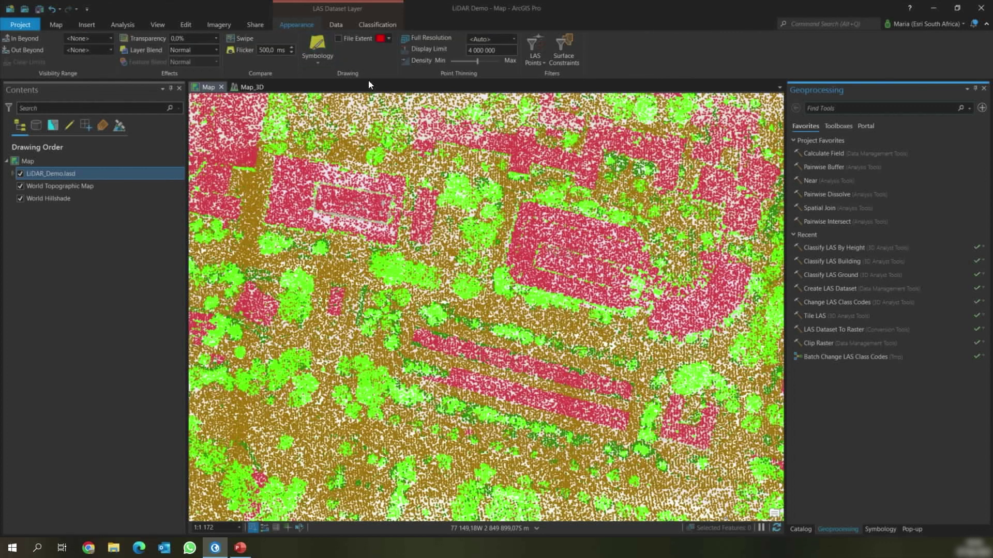
left_click(534, 45)
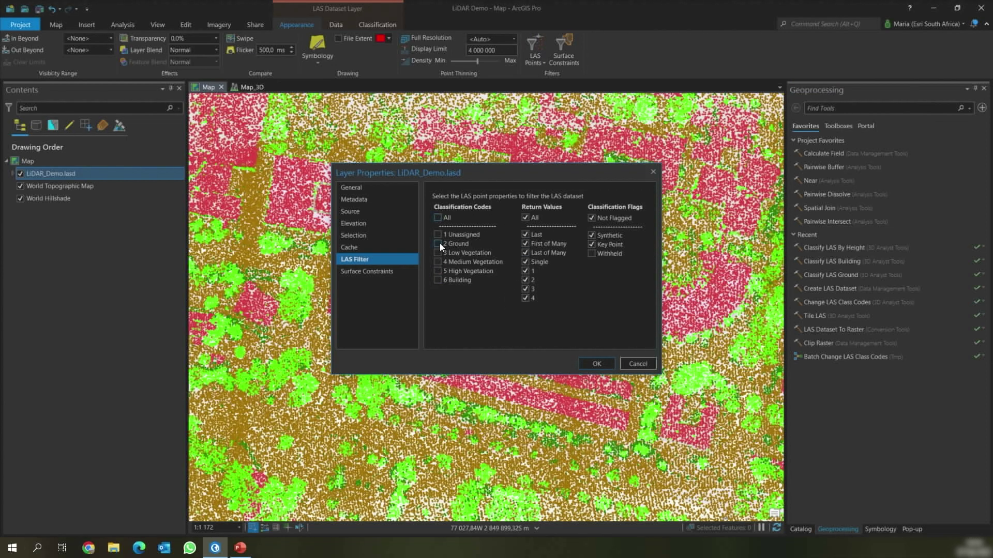
left_click(596, 364)
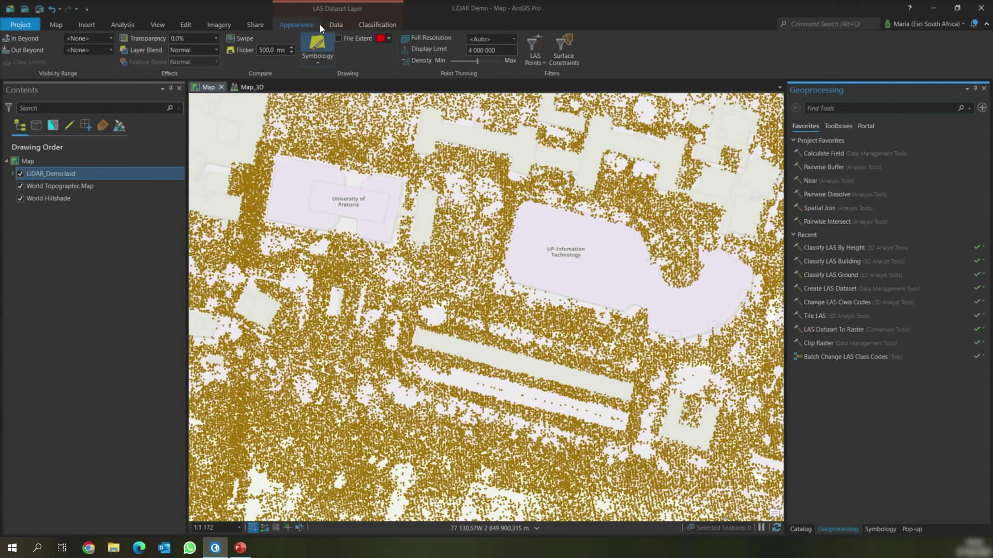
Set up a raster export of the ground-filtered LiDAR_Demo.lasd with the output raster named DTM in the project geodatabase.
left_click(336, 25)
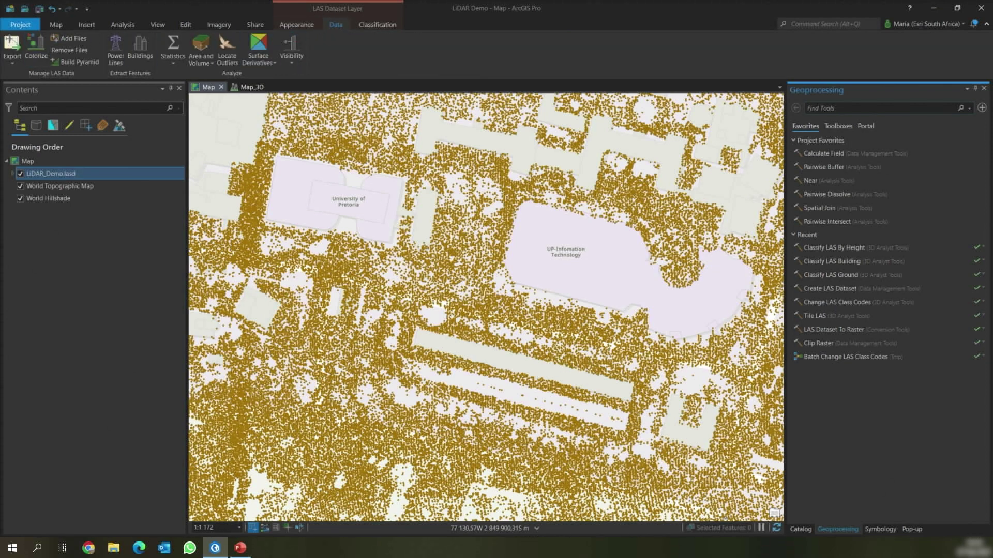
left_click(12, 61)
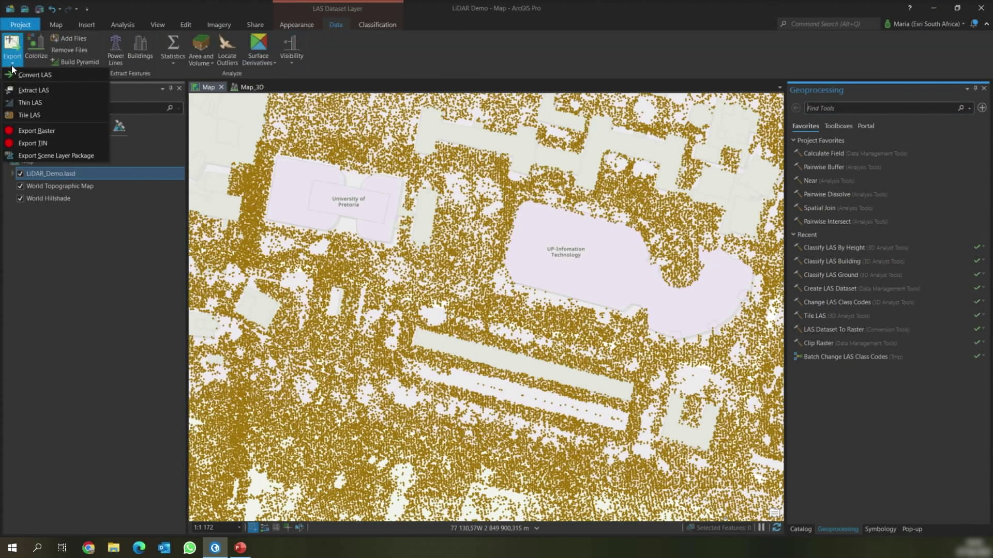
left_click(39, 132)
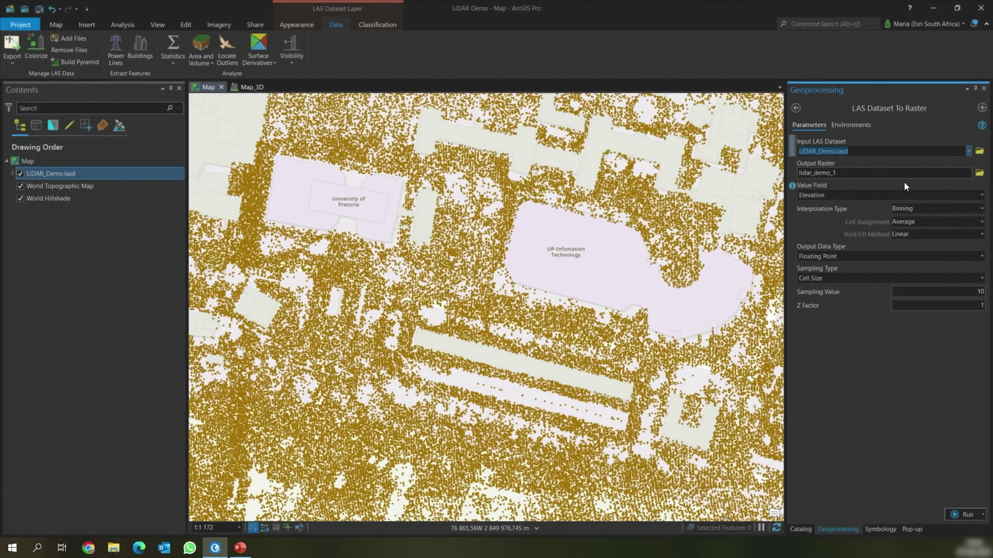
left_click(927, 174)
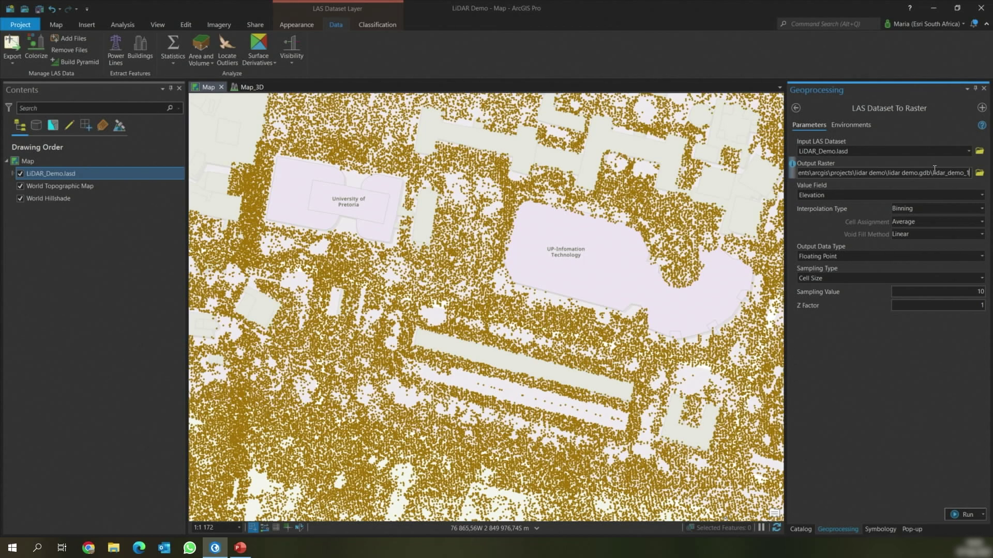
left_click_drag(933, 173, 978, 180)
type("DTM")
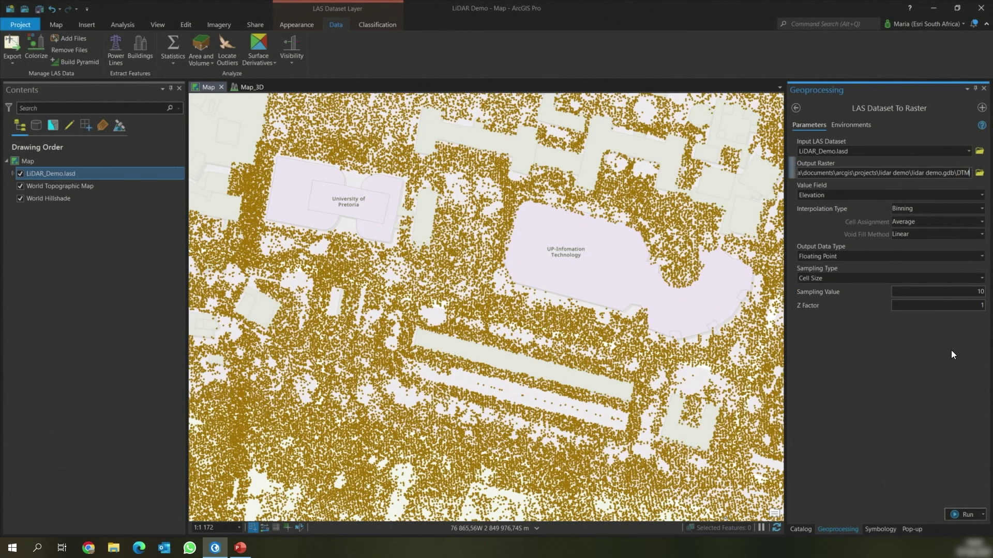
left_click(916, 385)
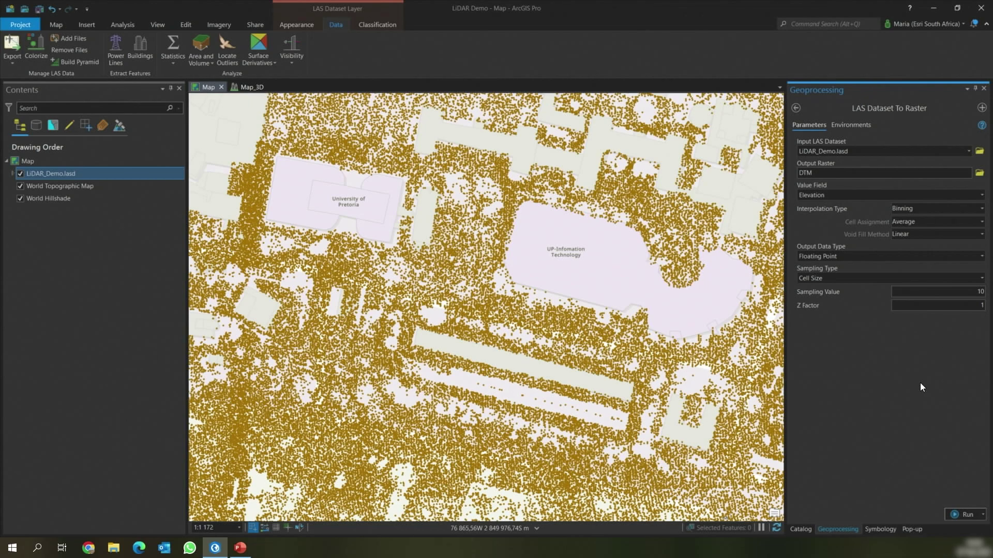
Set the DTM export's sampling value to 0,5, run LAS Dataset To Raster and inspect the resulting raster's full extent.
left_click(960, 294)
type("0,5")
left_click(966, 514)
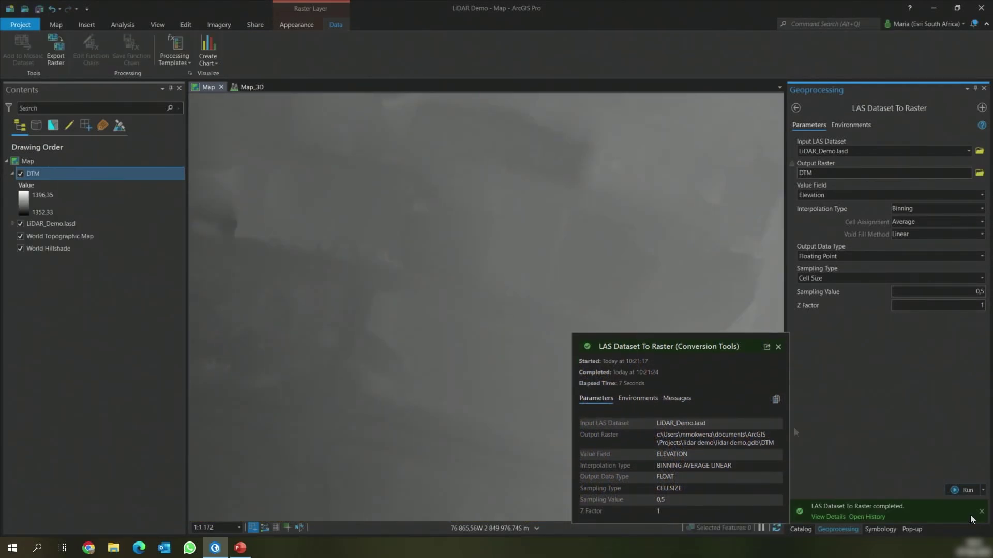
scroll(497, 357, "down", 2)
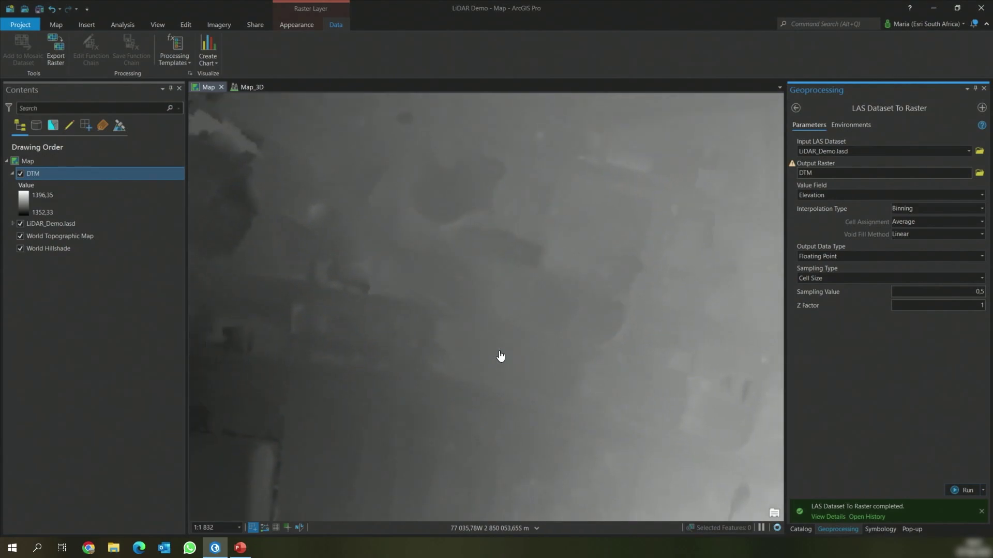
scroll(500, 357, "down", 2)
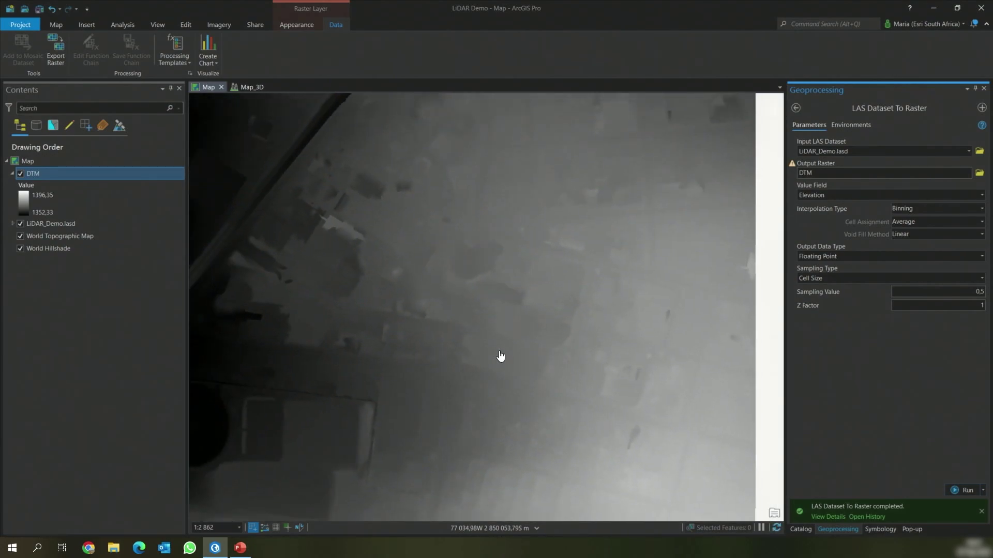
scroll(500, 357, "down", 4)
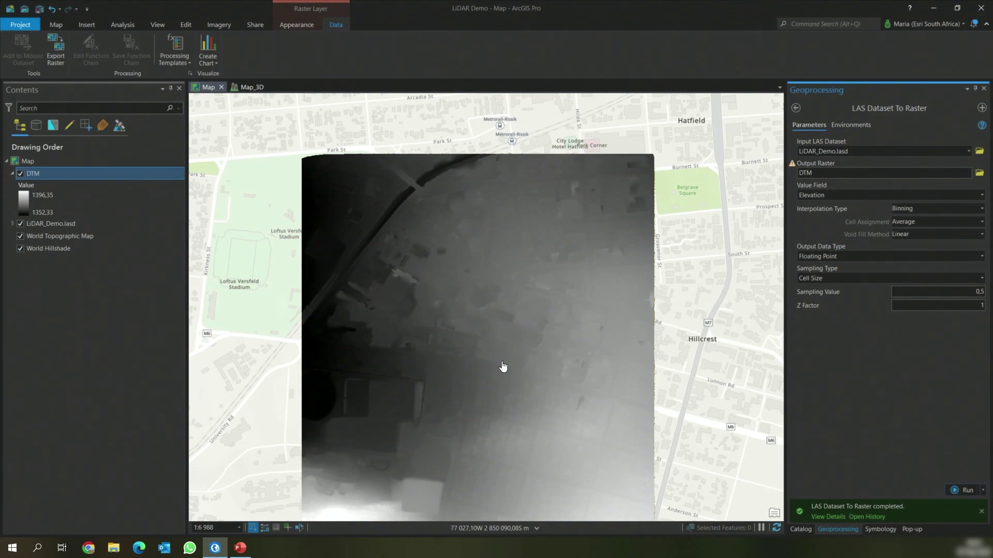
scroll(502, 367, "up", 2)
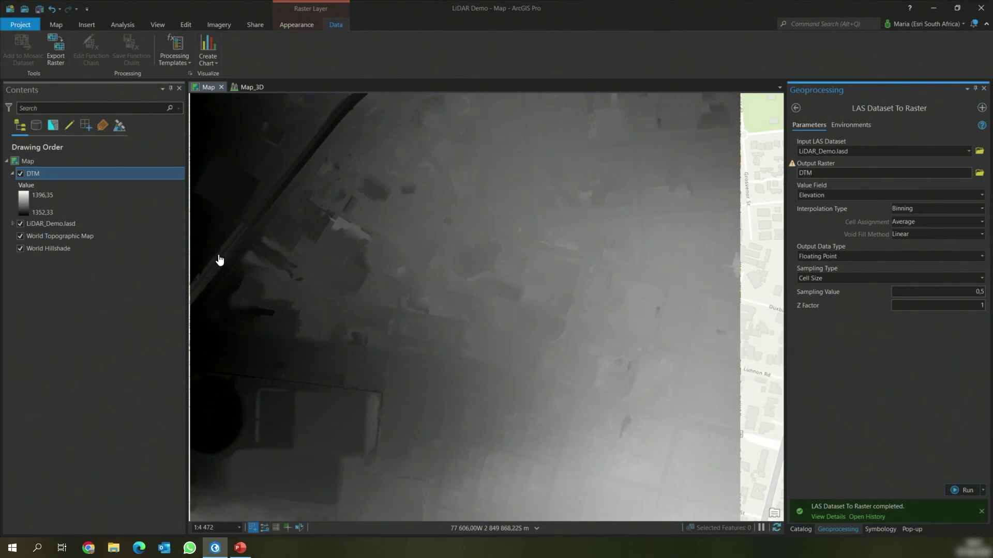
Hide the DTM layer and filter the LiDAR_Demo.lasd points to all classification codes with only the Last return value.
left_click(100, 227)
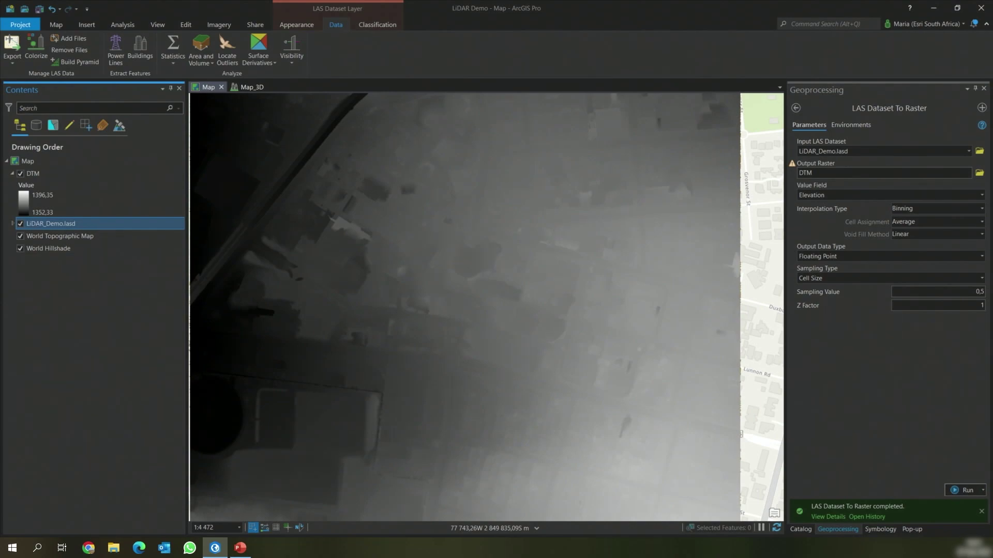
left_click(21, 174)
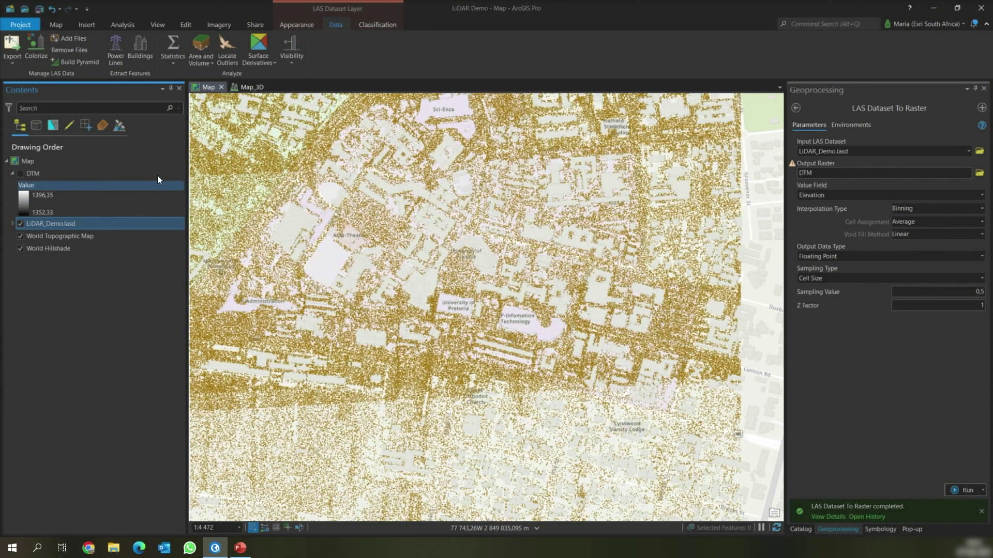
left_click(304, 25)
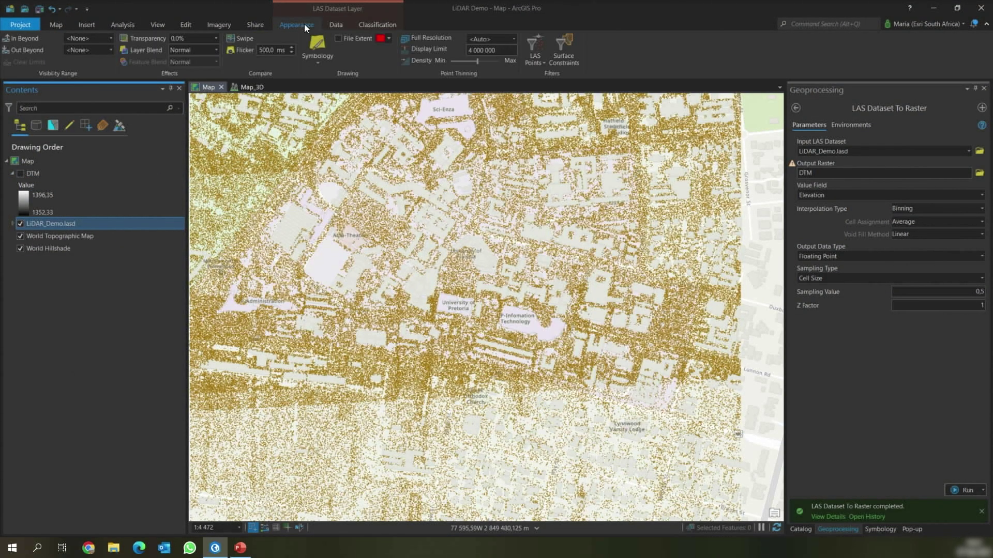
left_click(534, 44)
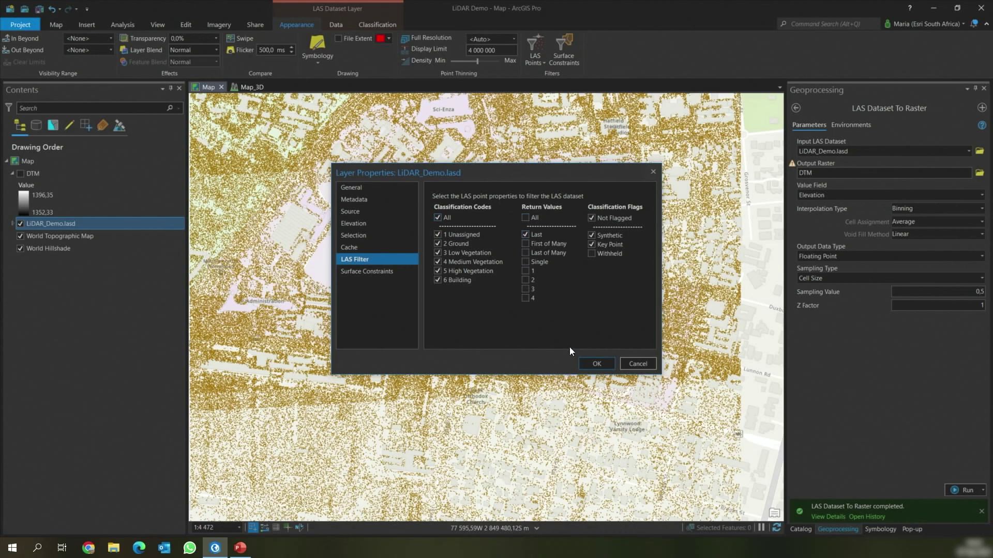
left_click(595, 364)
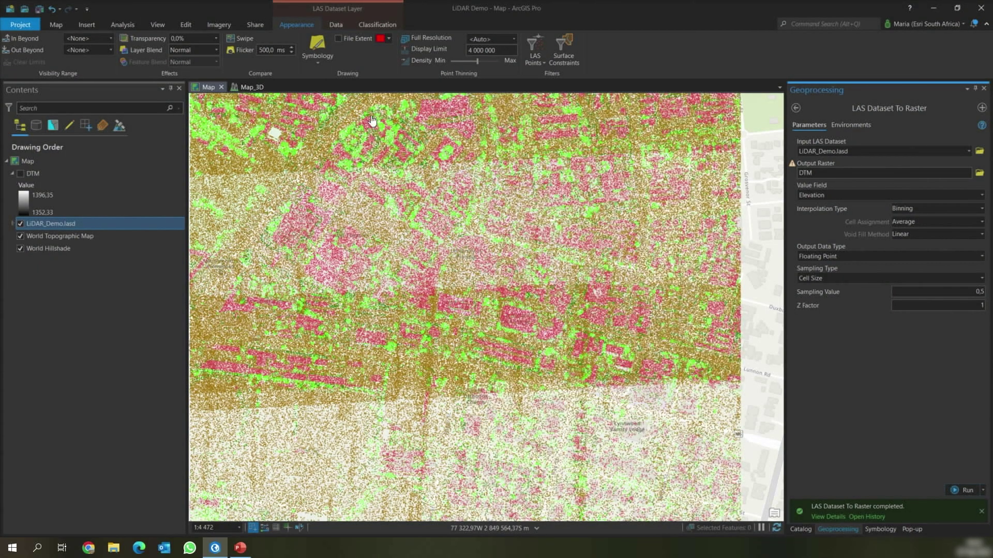
Set up a raster export of the last-return LiDAR_Demo.lasd points with the output raster named DSM in the project geodatabase.
left_click(334, 26)
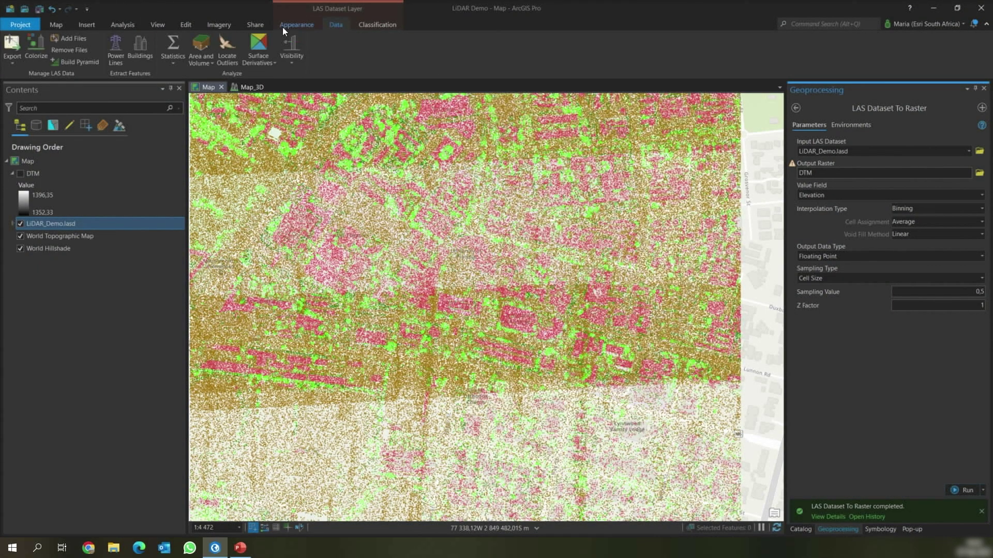
left_click(14, 61)
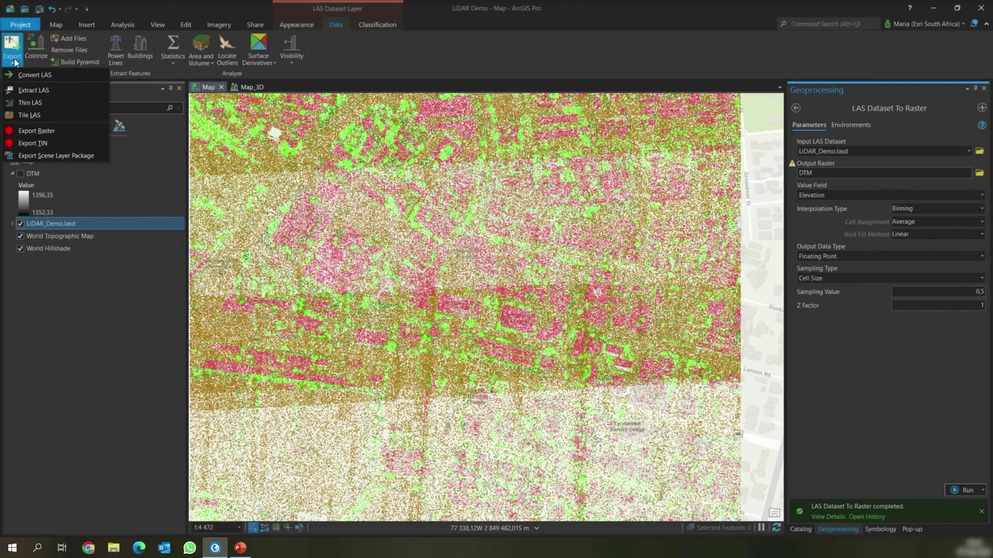
left_click(56, 132)
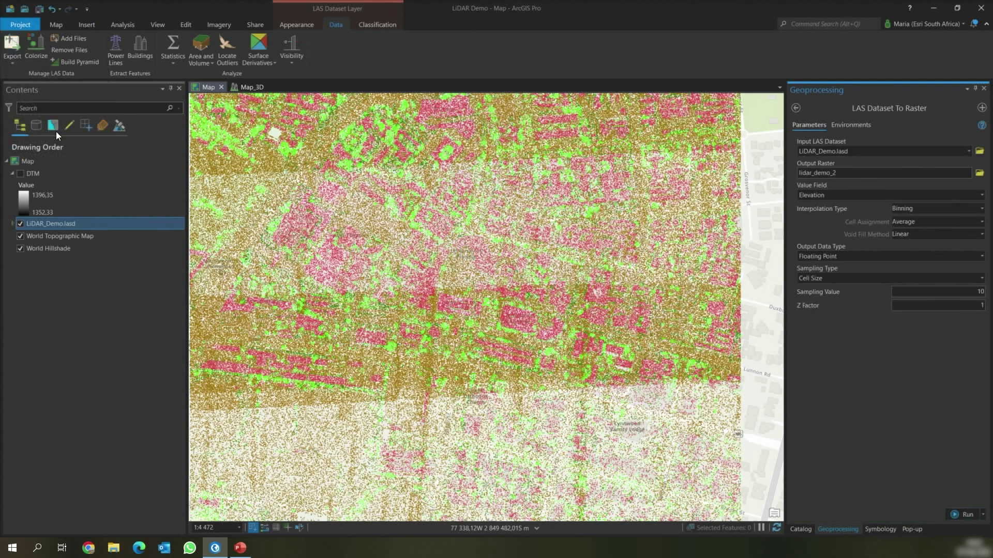
left_click(905, 174)
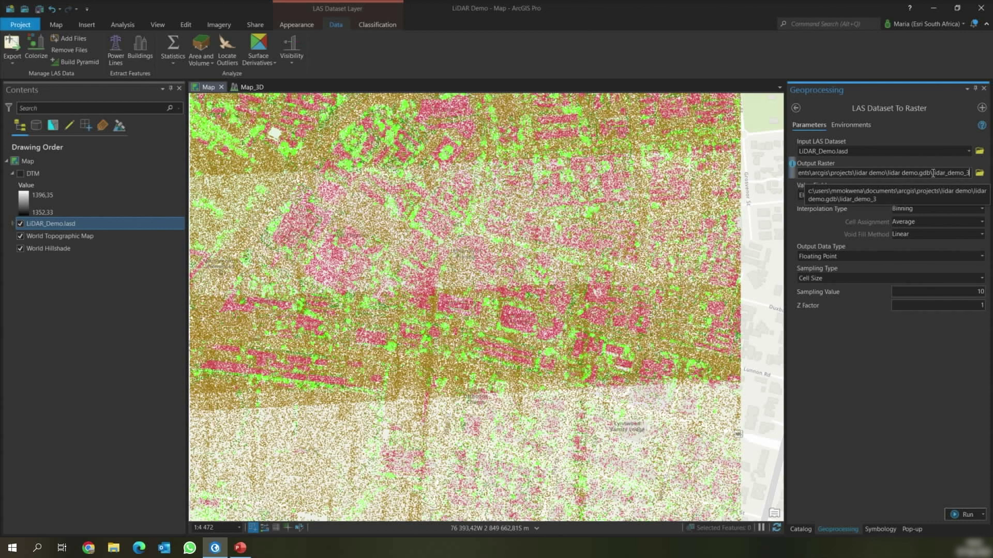
left_click_drag(933, 173, 981, 177)
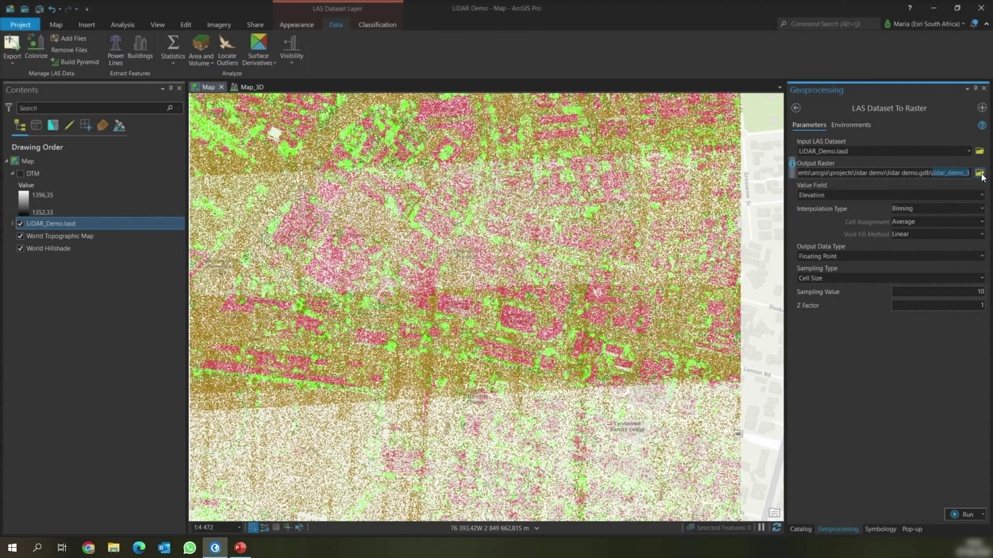
type("DSM")
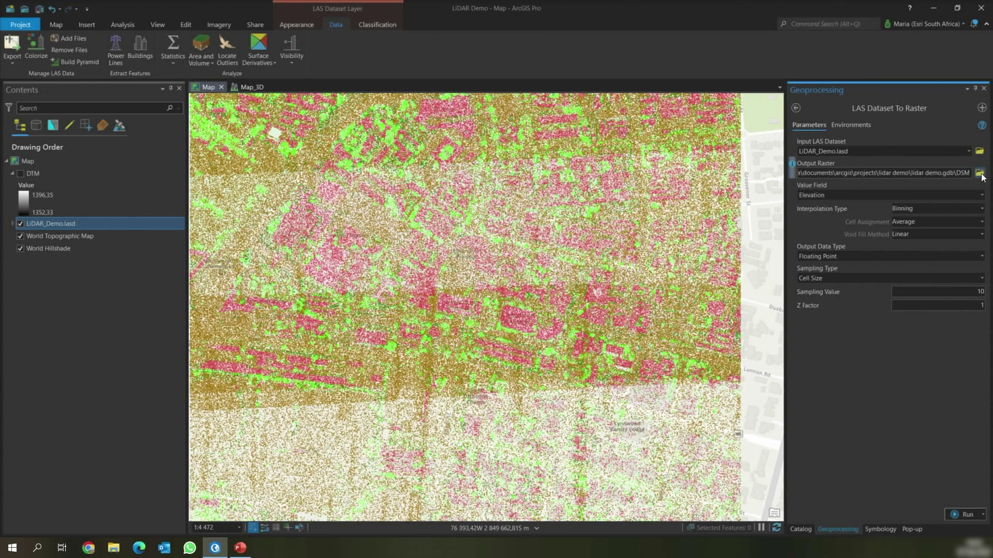
left_click(915, 402)
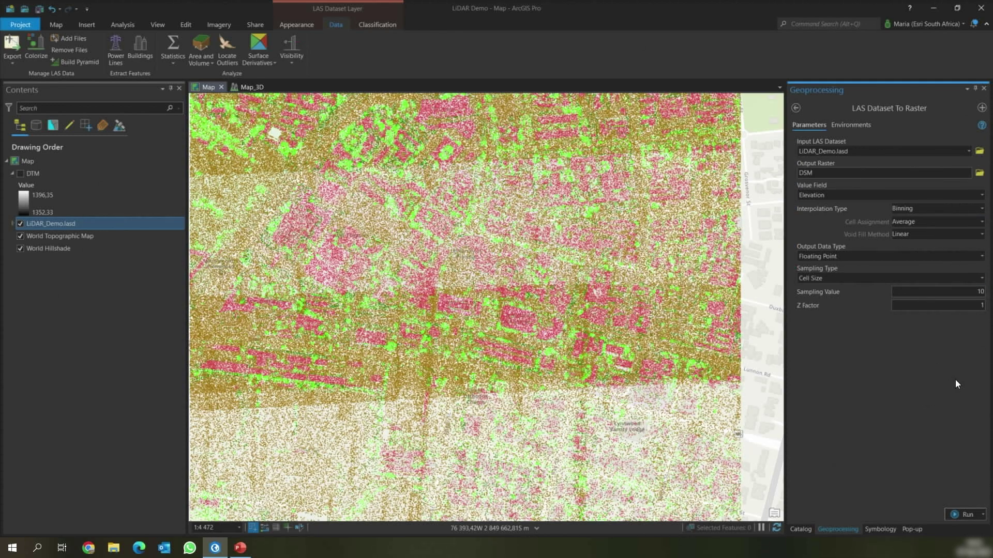
Set the DSM export's sampling value to 0,5, run LAS Dataset To Raster and inspect the buildings in the resulting raster.
double_click(955, 293)
type("0,5")
left_click(967, 516)
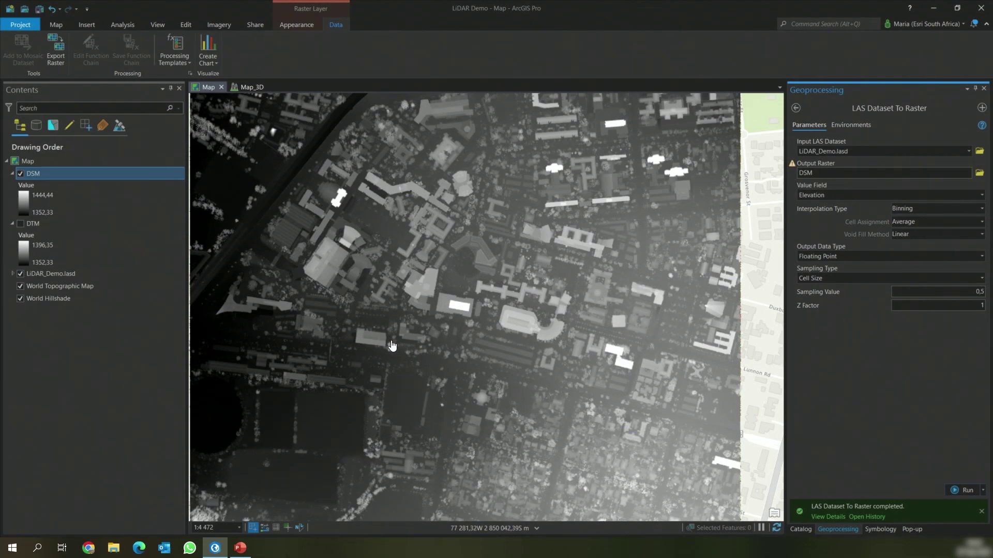
scroll(392, 346, "up", 2)
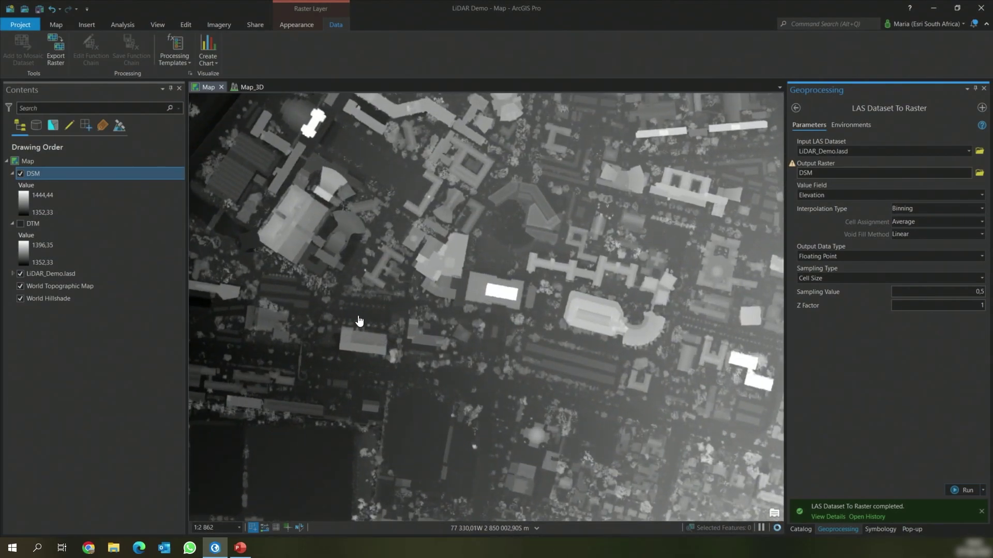
left_click_drag(359, 321, 446, 364)
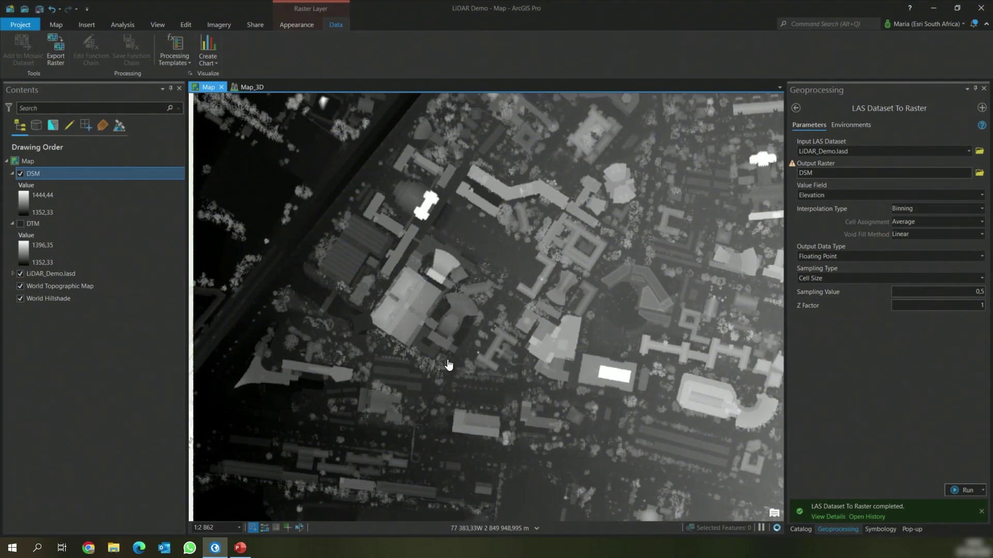